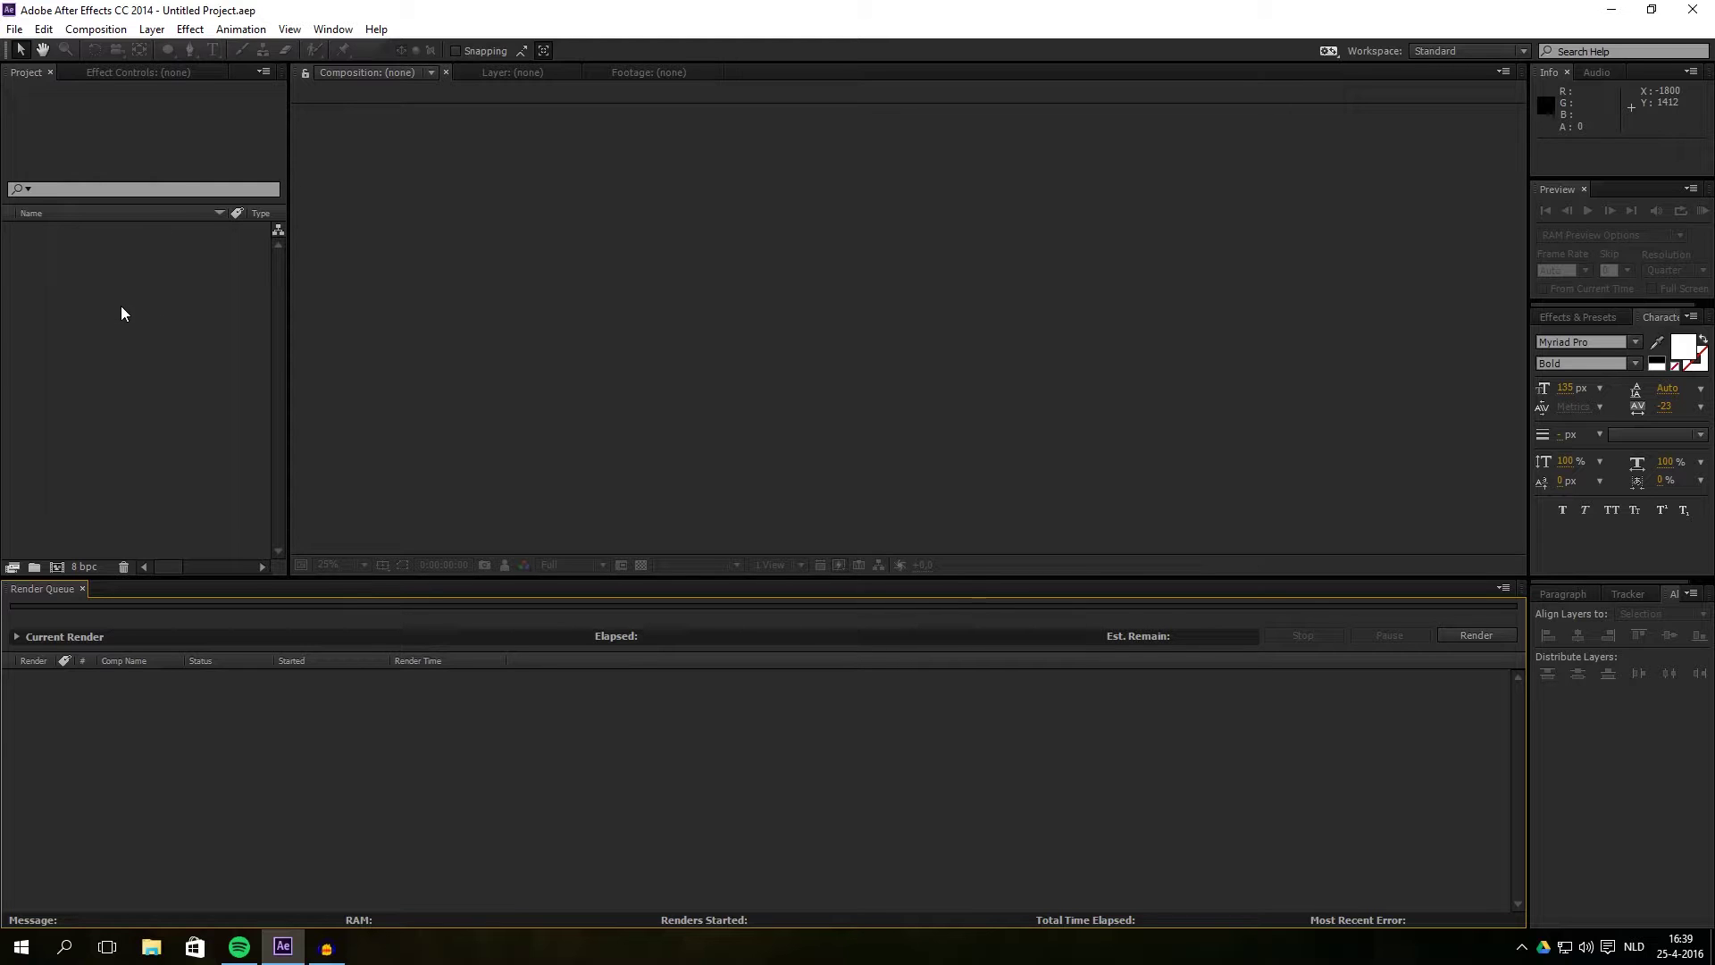
# Create a new 1920×1080 composition with a duration of 0:00:10:00
pyautogui.click(107, 29)
pyautogui.click(123, 47)
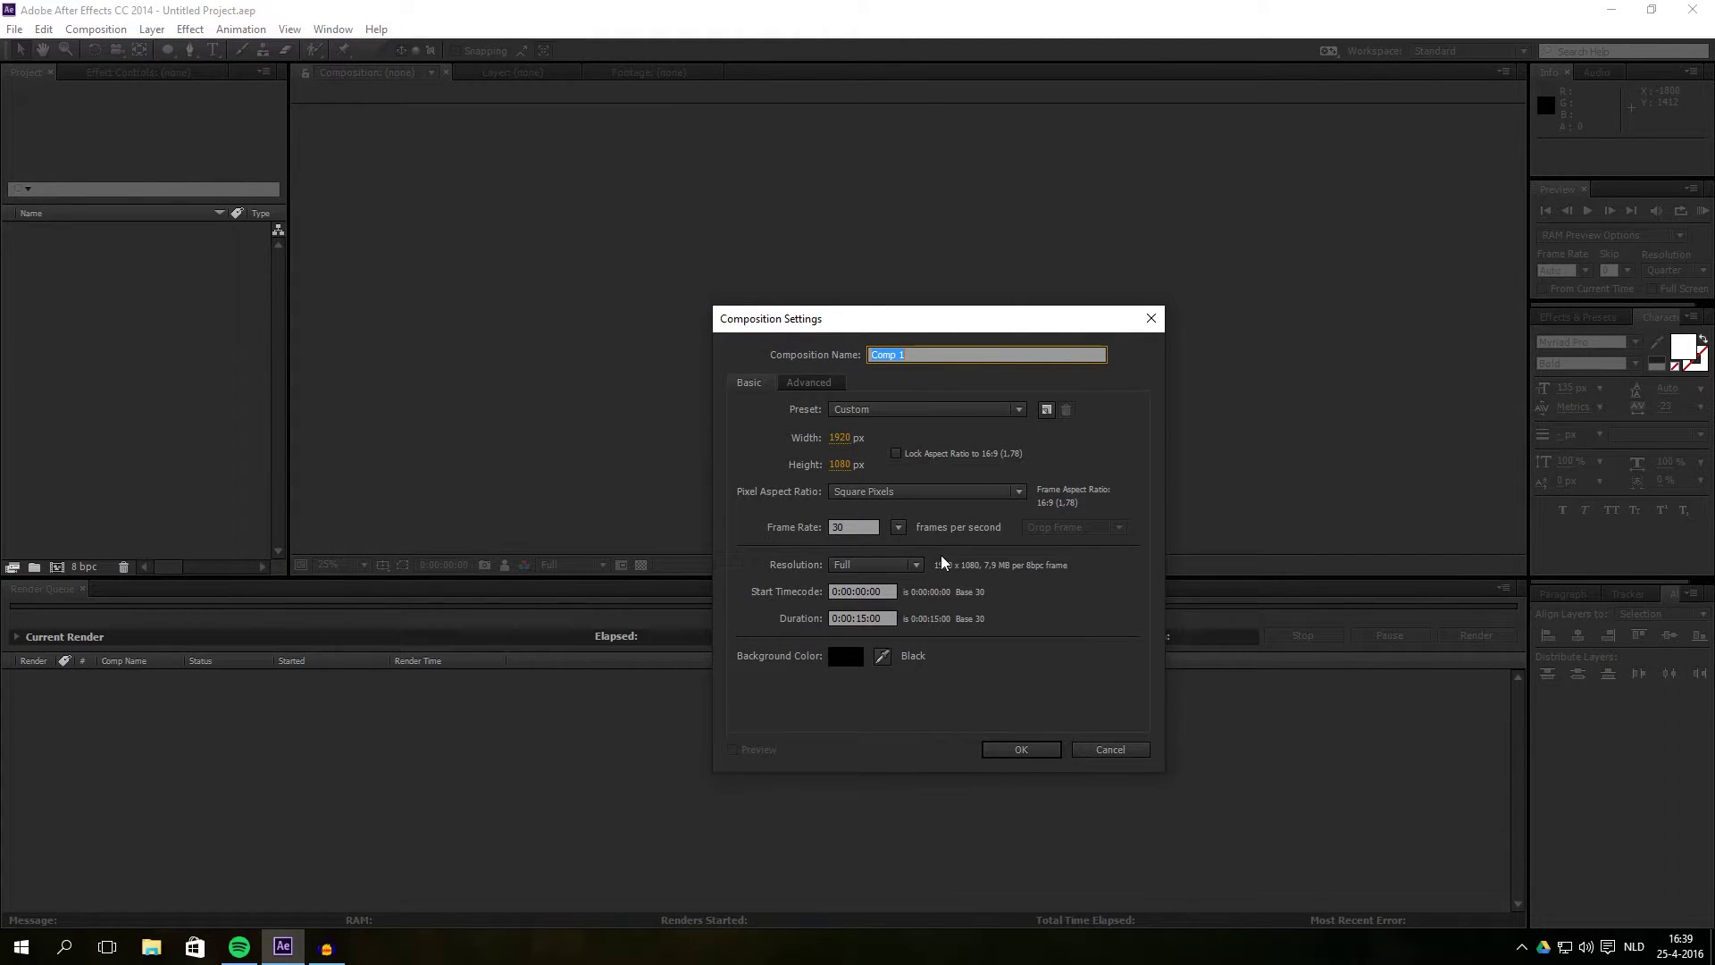
pyautogui.click(863, 619)
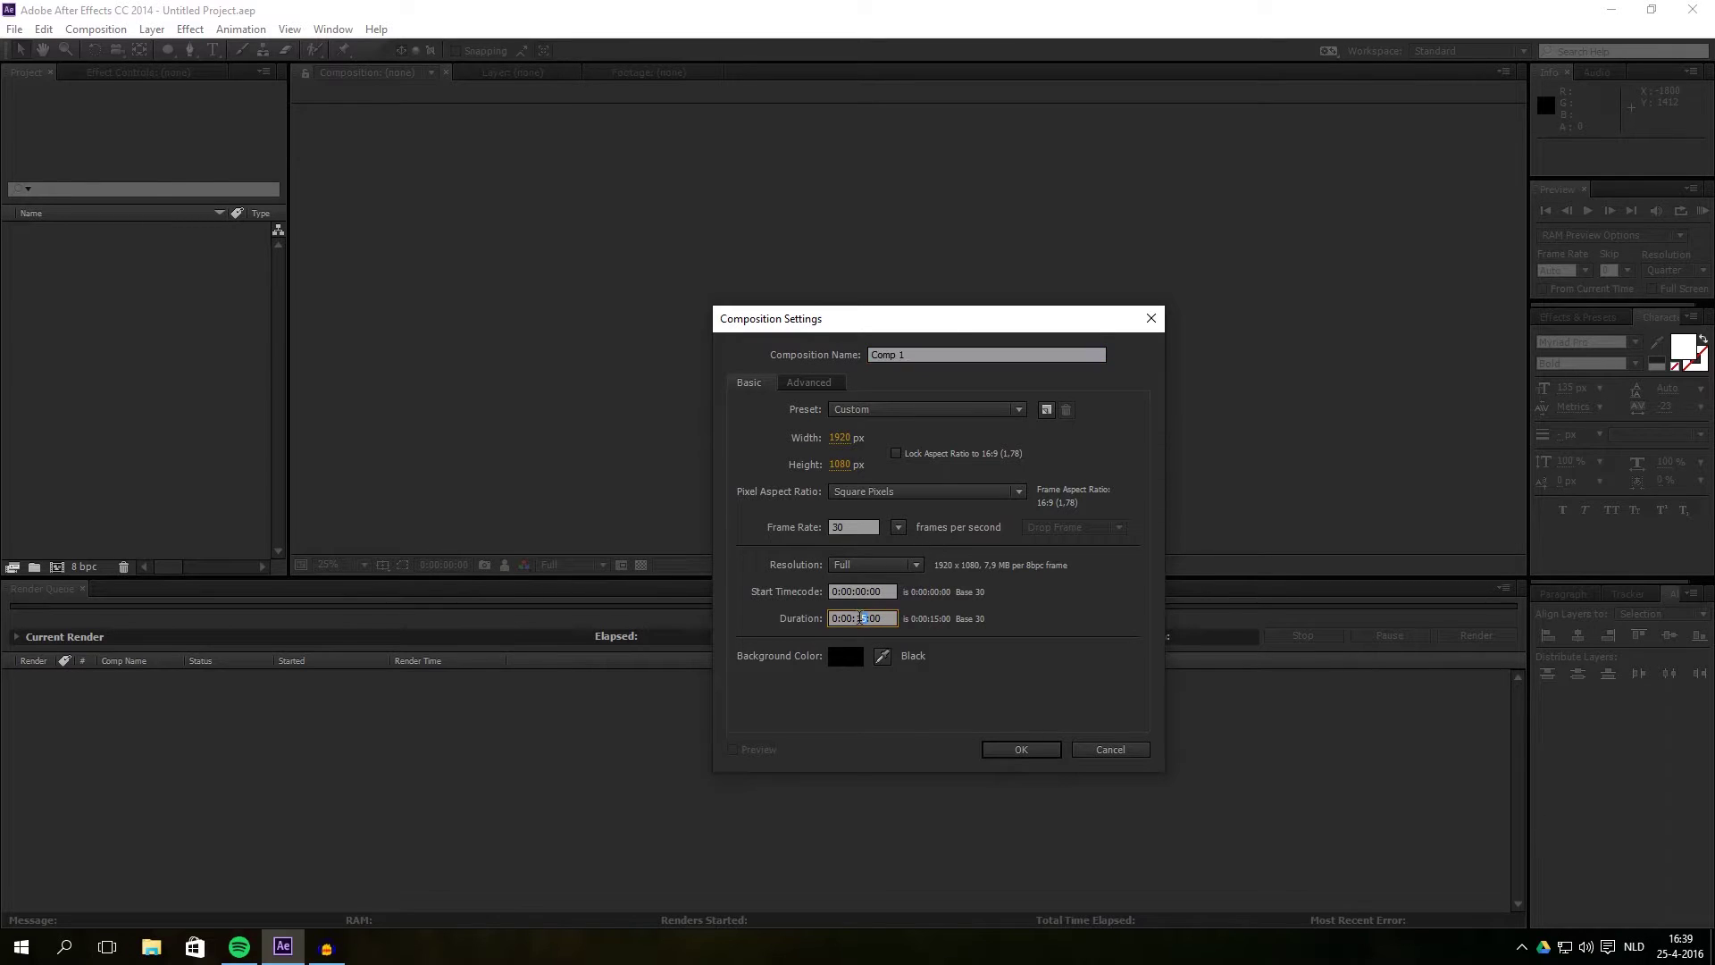
pyautogui.write('0')
pyautogui.click(1021, 749)
# Add a light-gray full-frame solid layer to Comp 1
pyautogui.rightClick(99, 358)
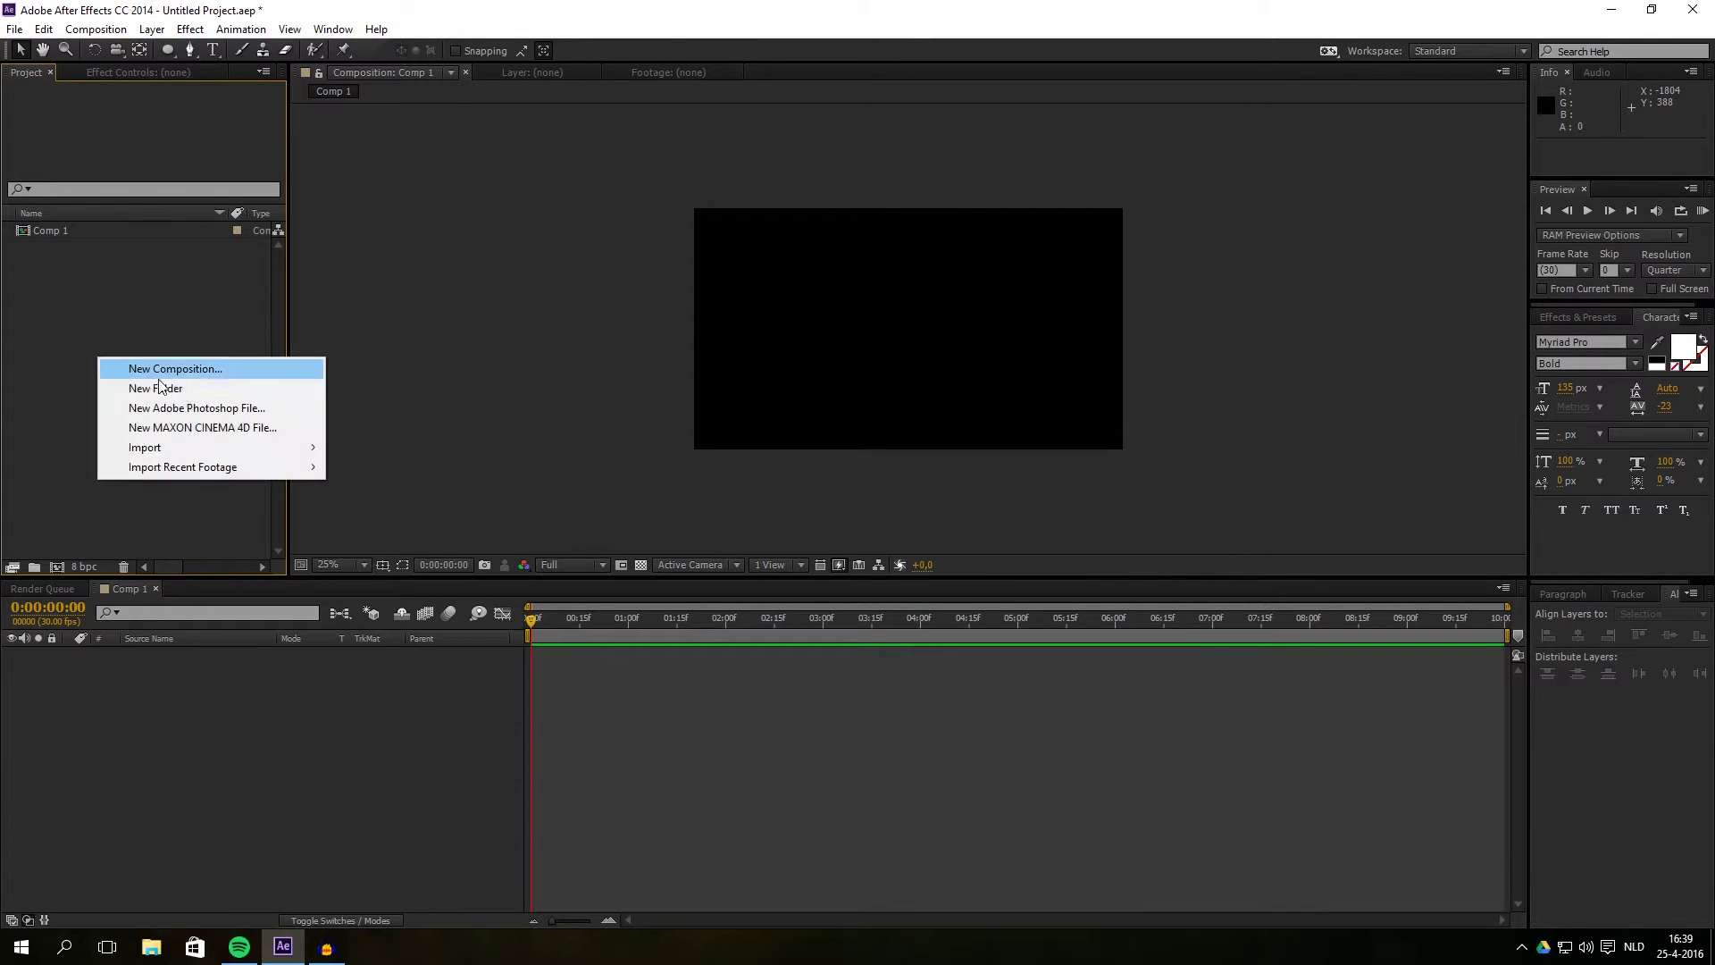
pyautogui.rightClick(158, 714)
pyautogui.moveTo(218, 733)
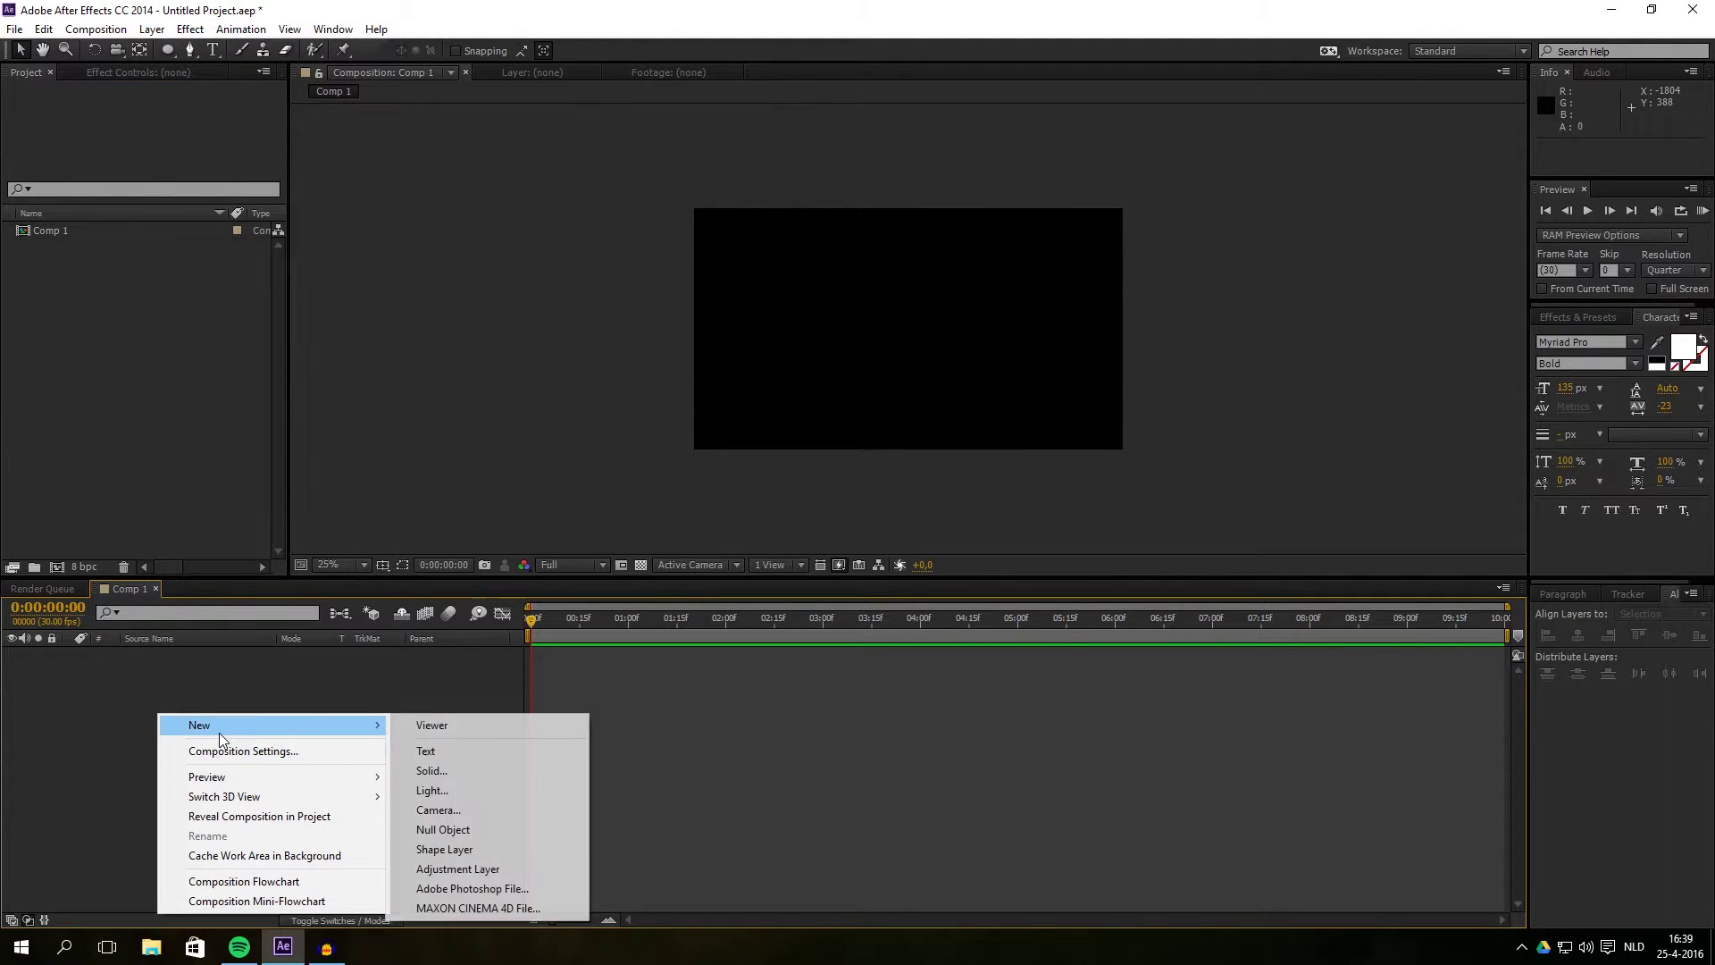
pyautogui.click(432, 770)
pyautogui.click(845, 583)
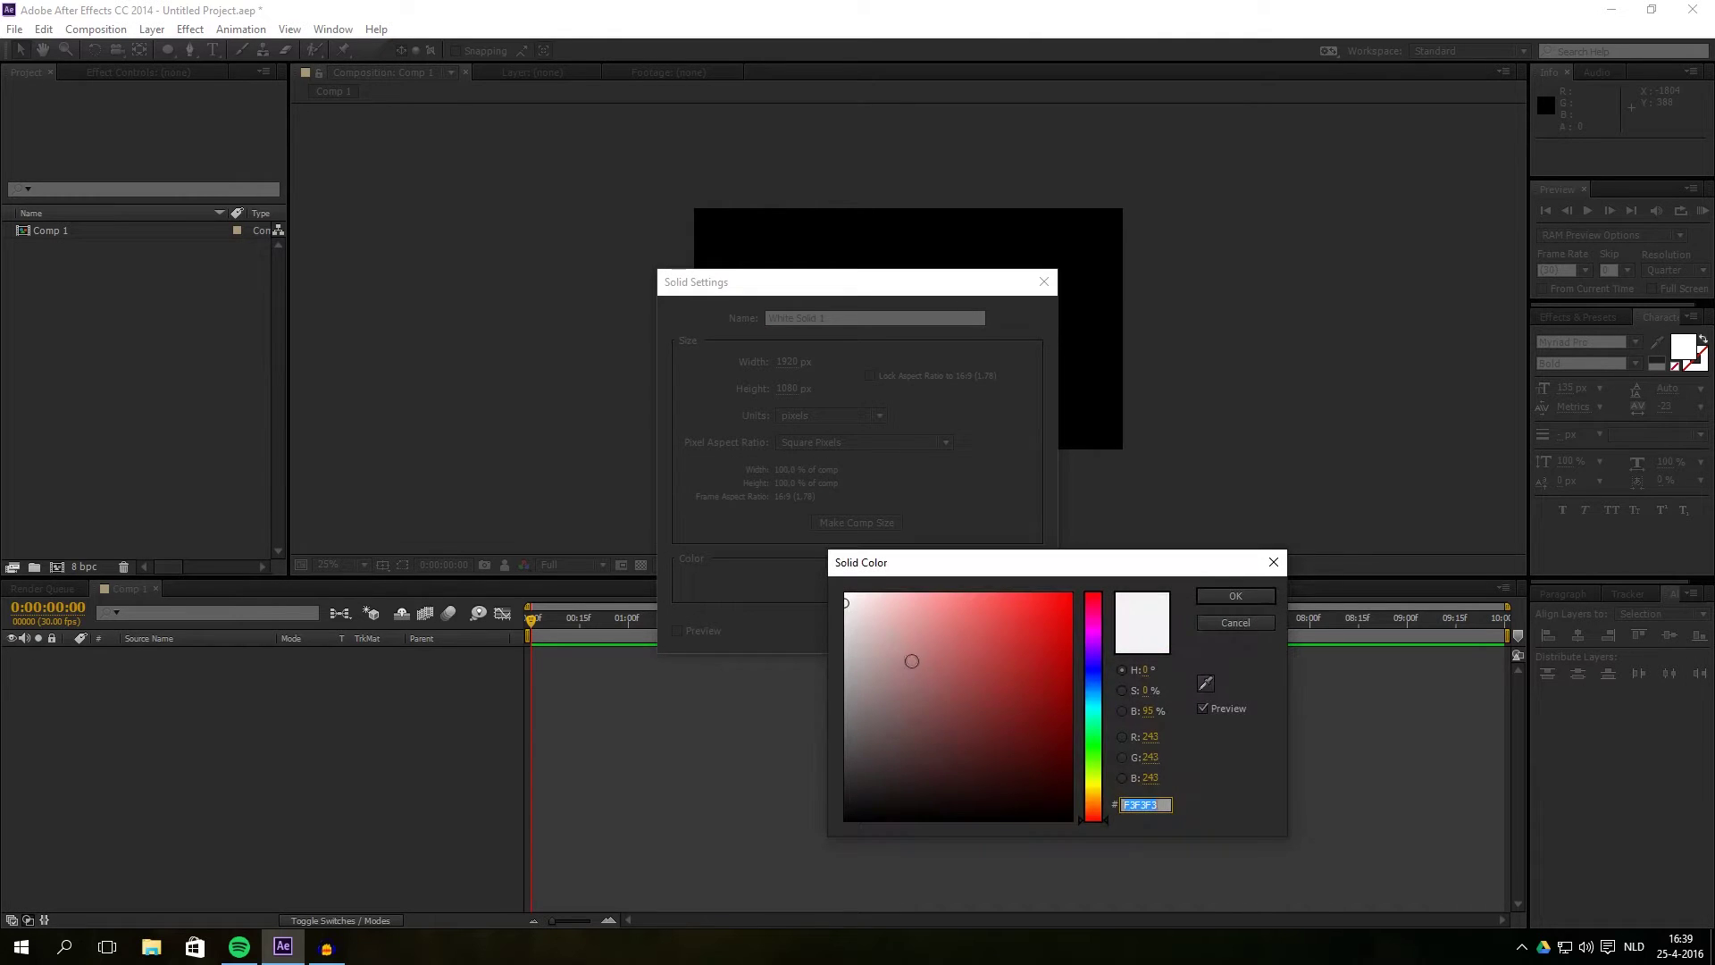
pyautogui.click(1238, 596)
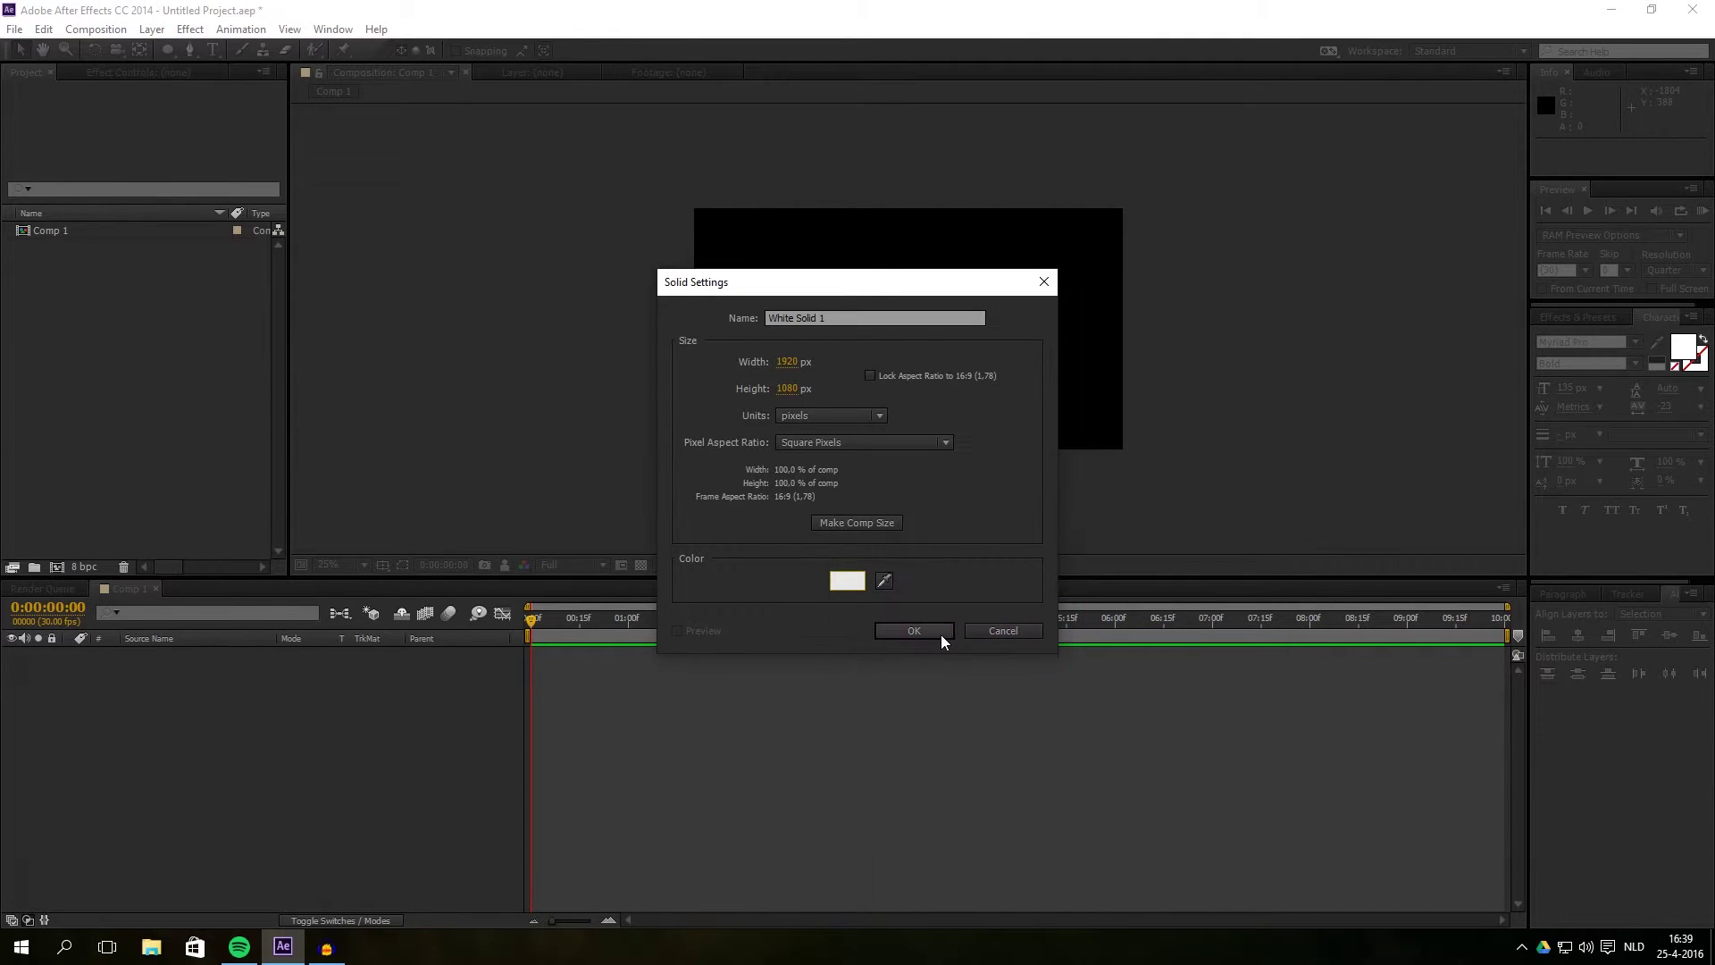
pyautogui.click(941, 634)
pyautogui.click(202, 704)
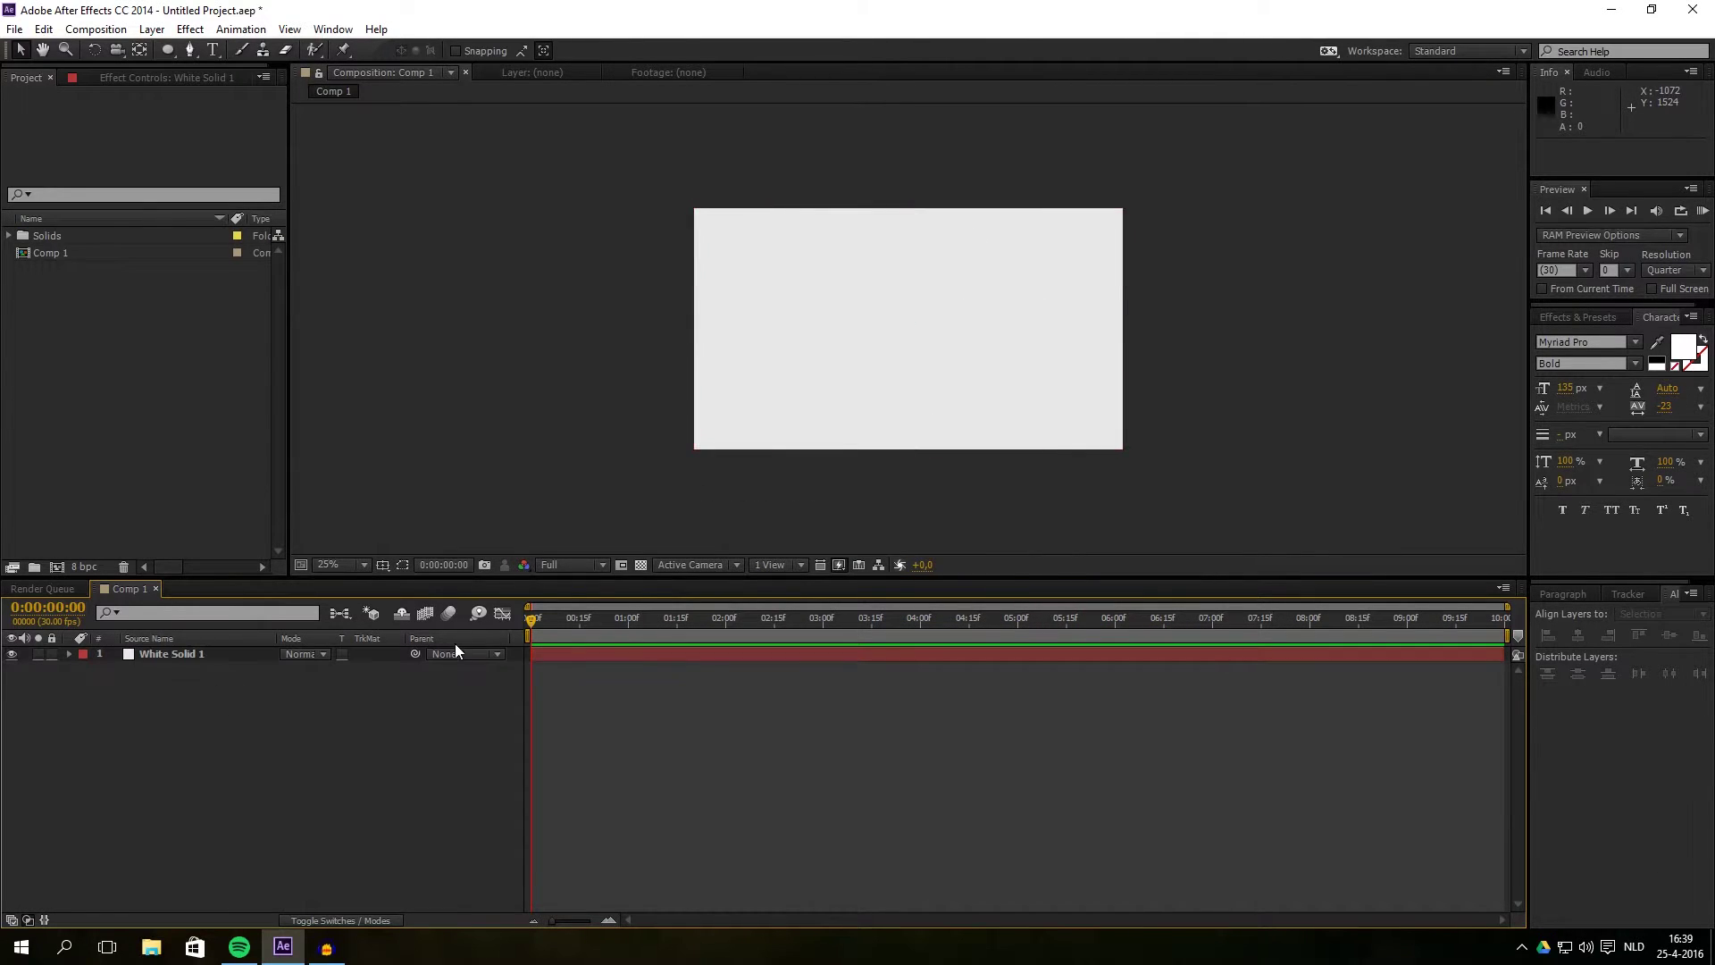
# Draw a red circle over the gray solid with the Ellipse tool
pyautogui.rightClick(284, 713)
pyautogui.moveTo(353, 722)
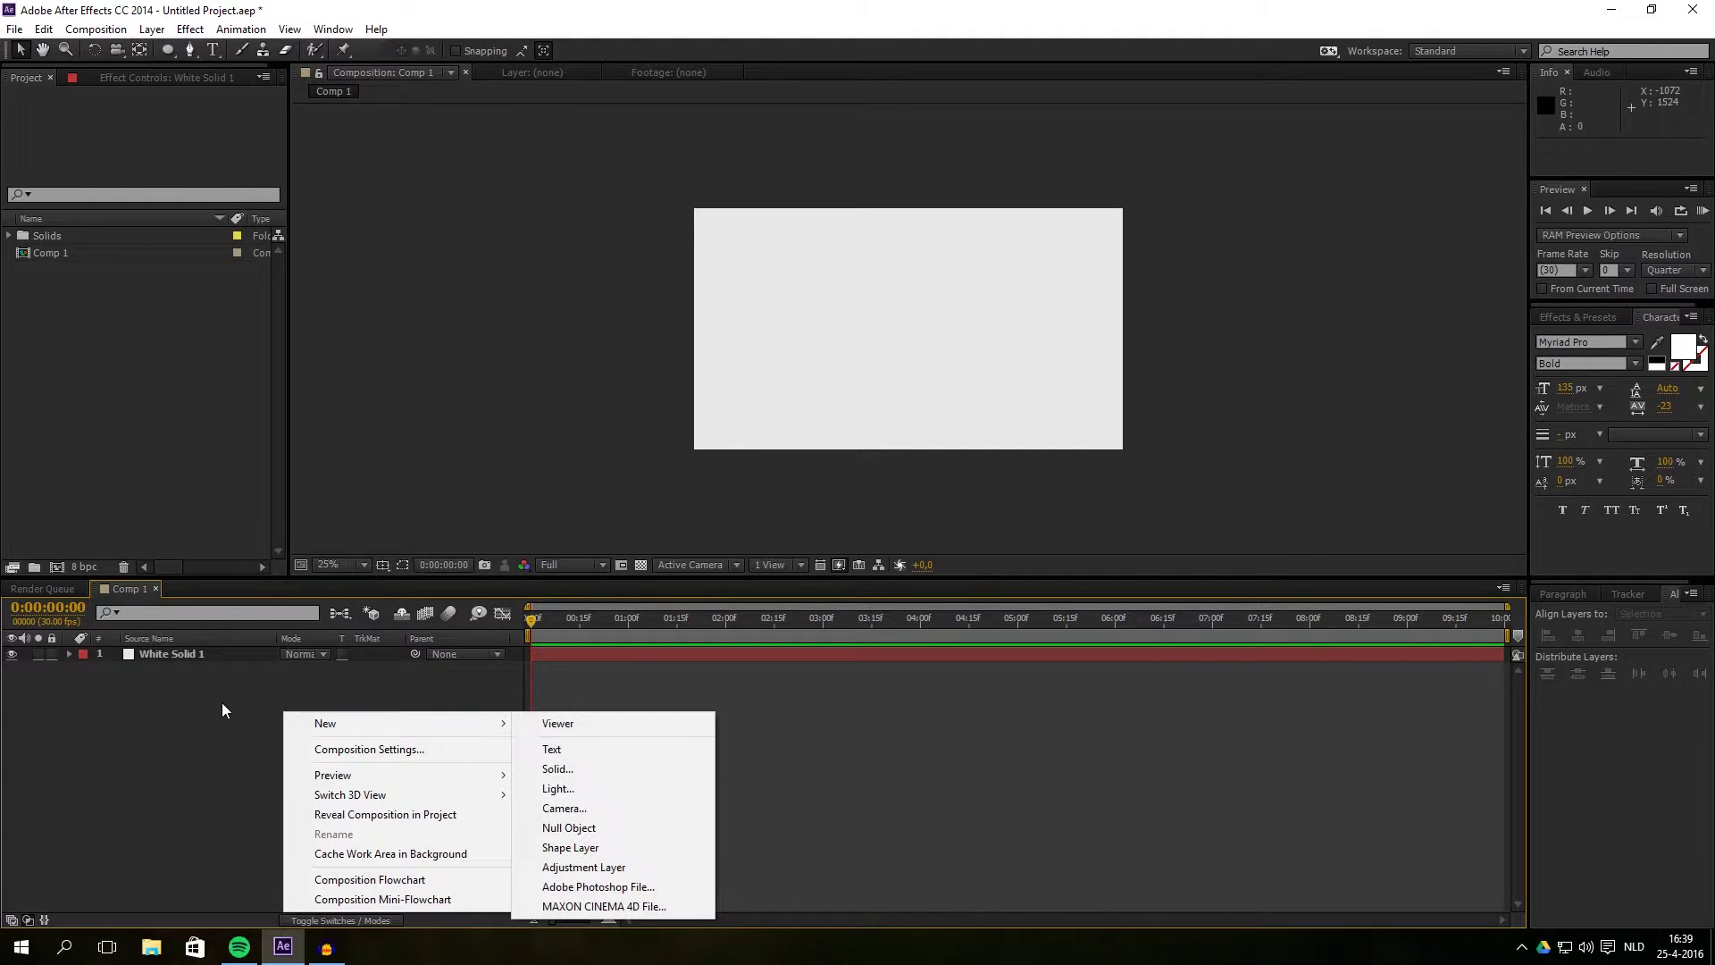
pyautogui.click(169, 655)
pyautogui.click(167, 51)
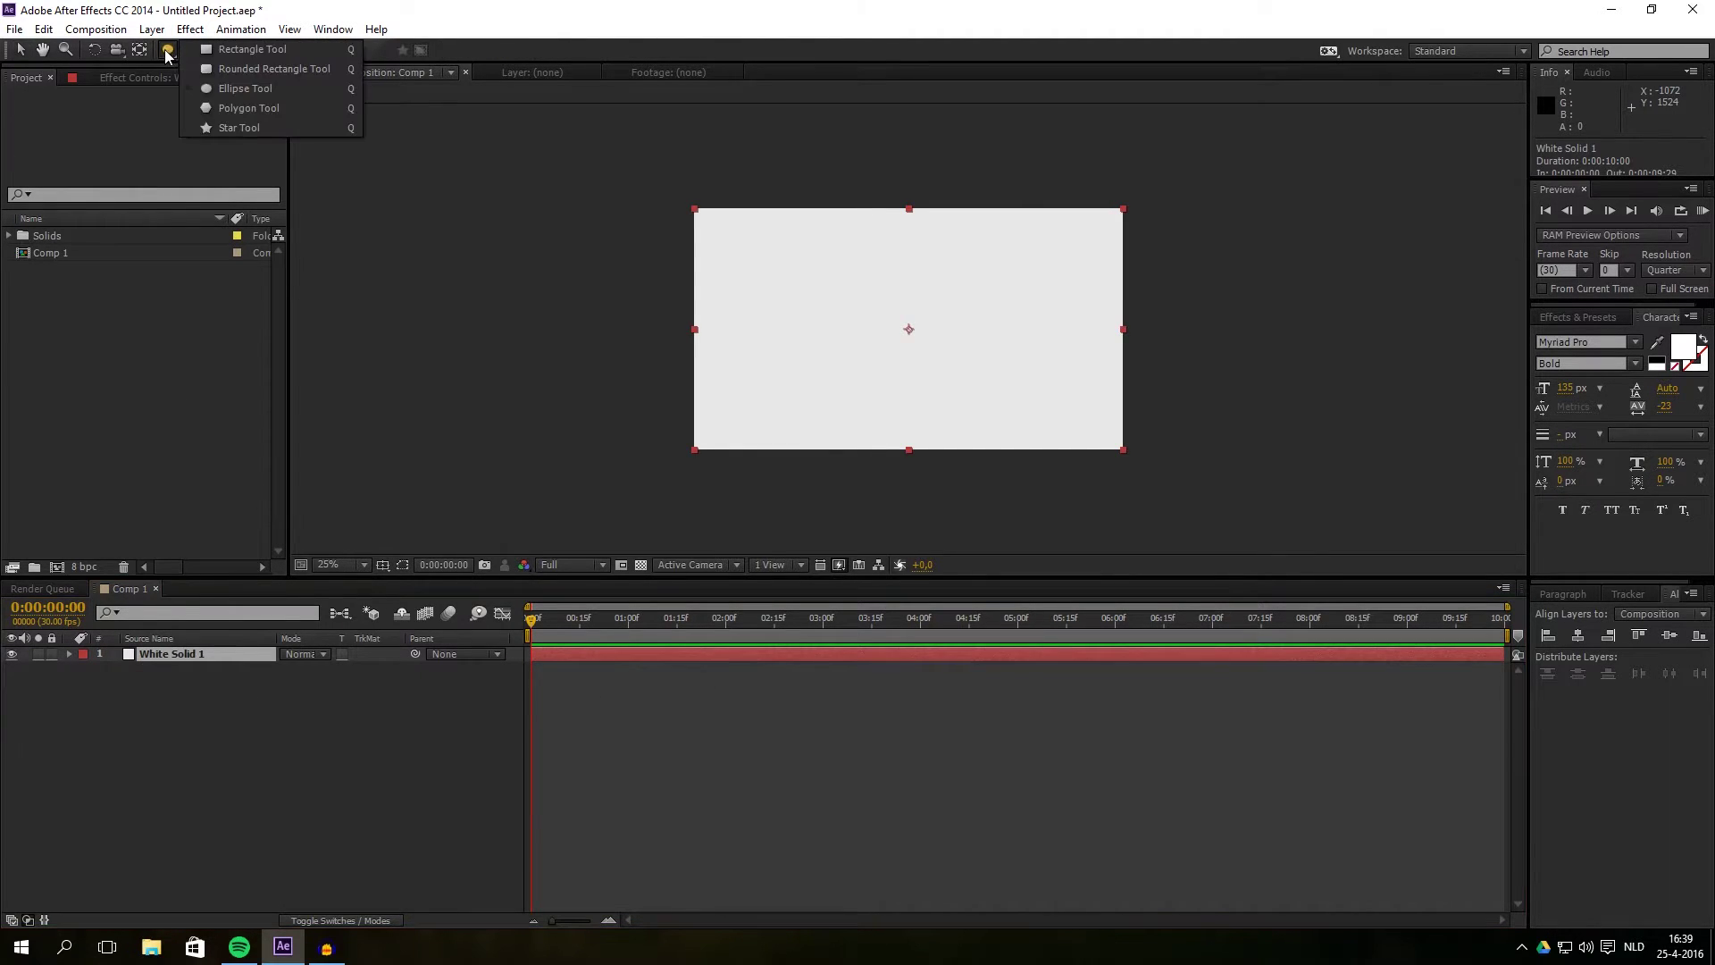
pyautogui.click(243, 89)
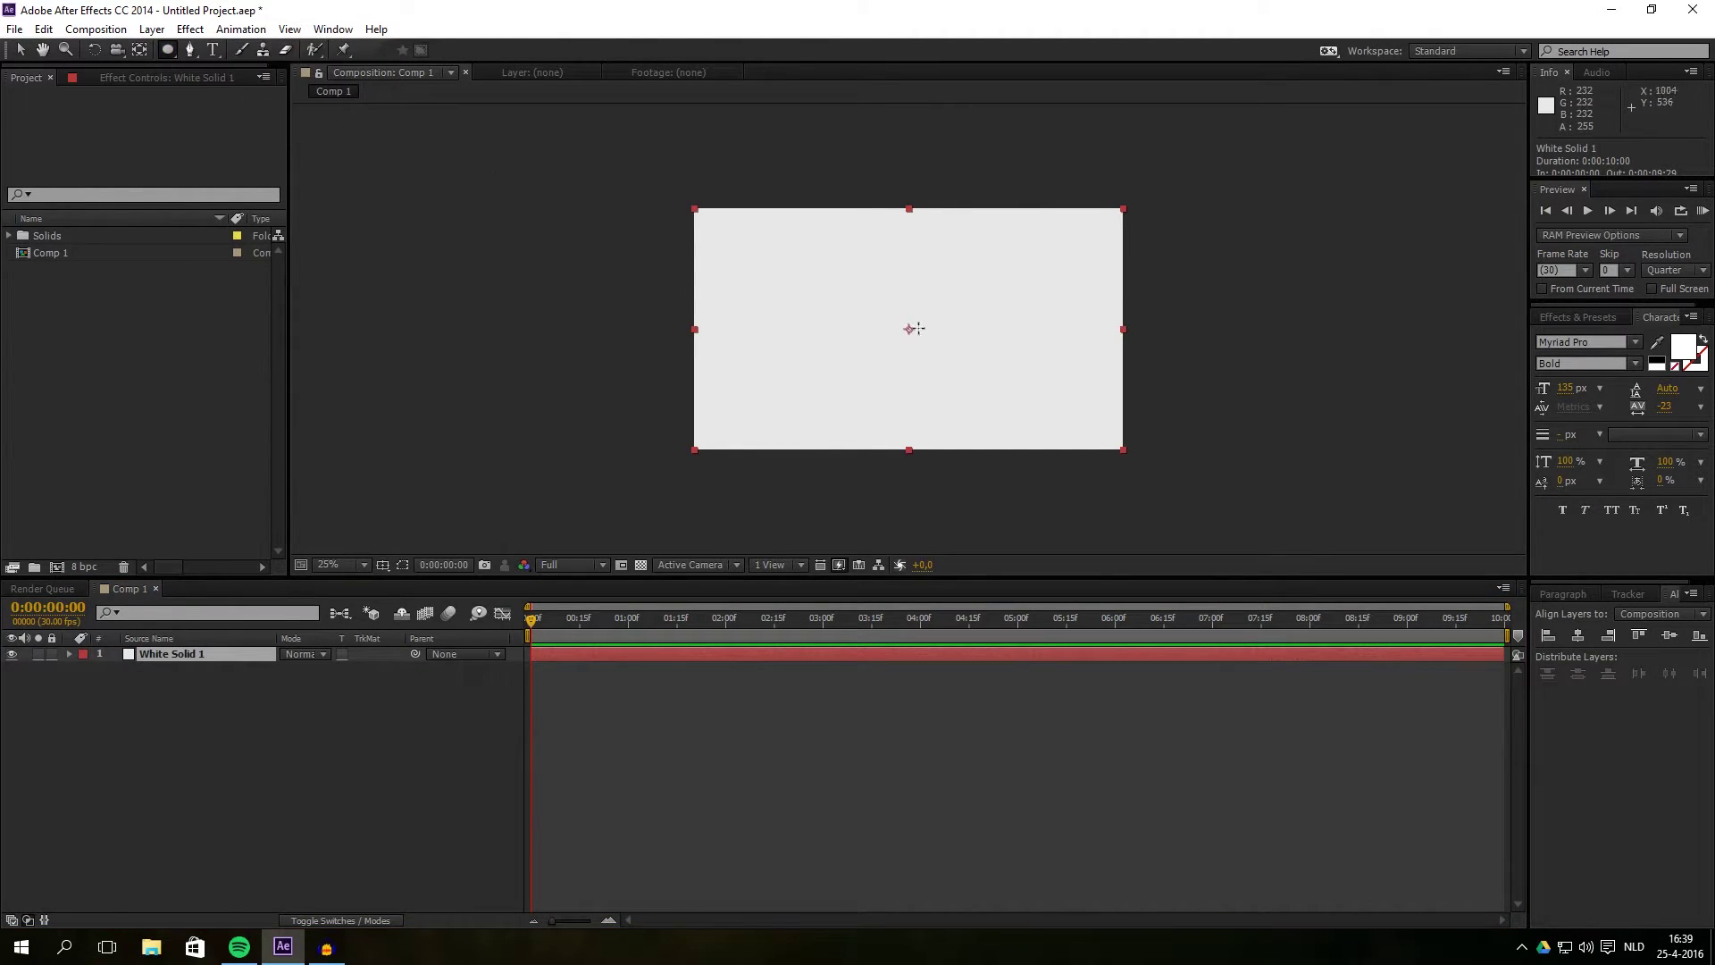
pyautogui.click(253, 740)
pyautogui.moveTo(818, 286); pyautogui.dragTo(918, 385)
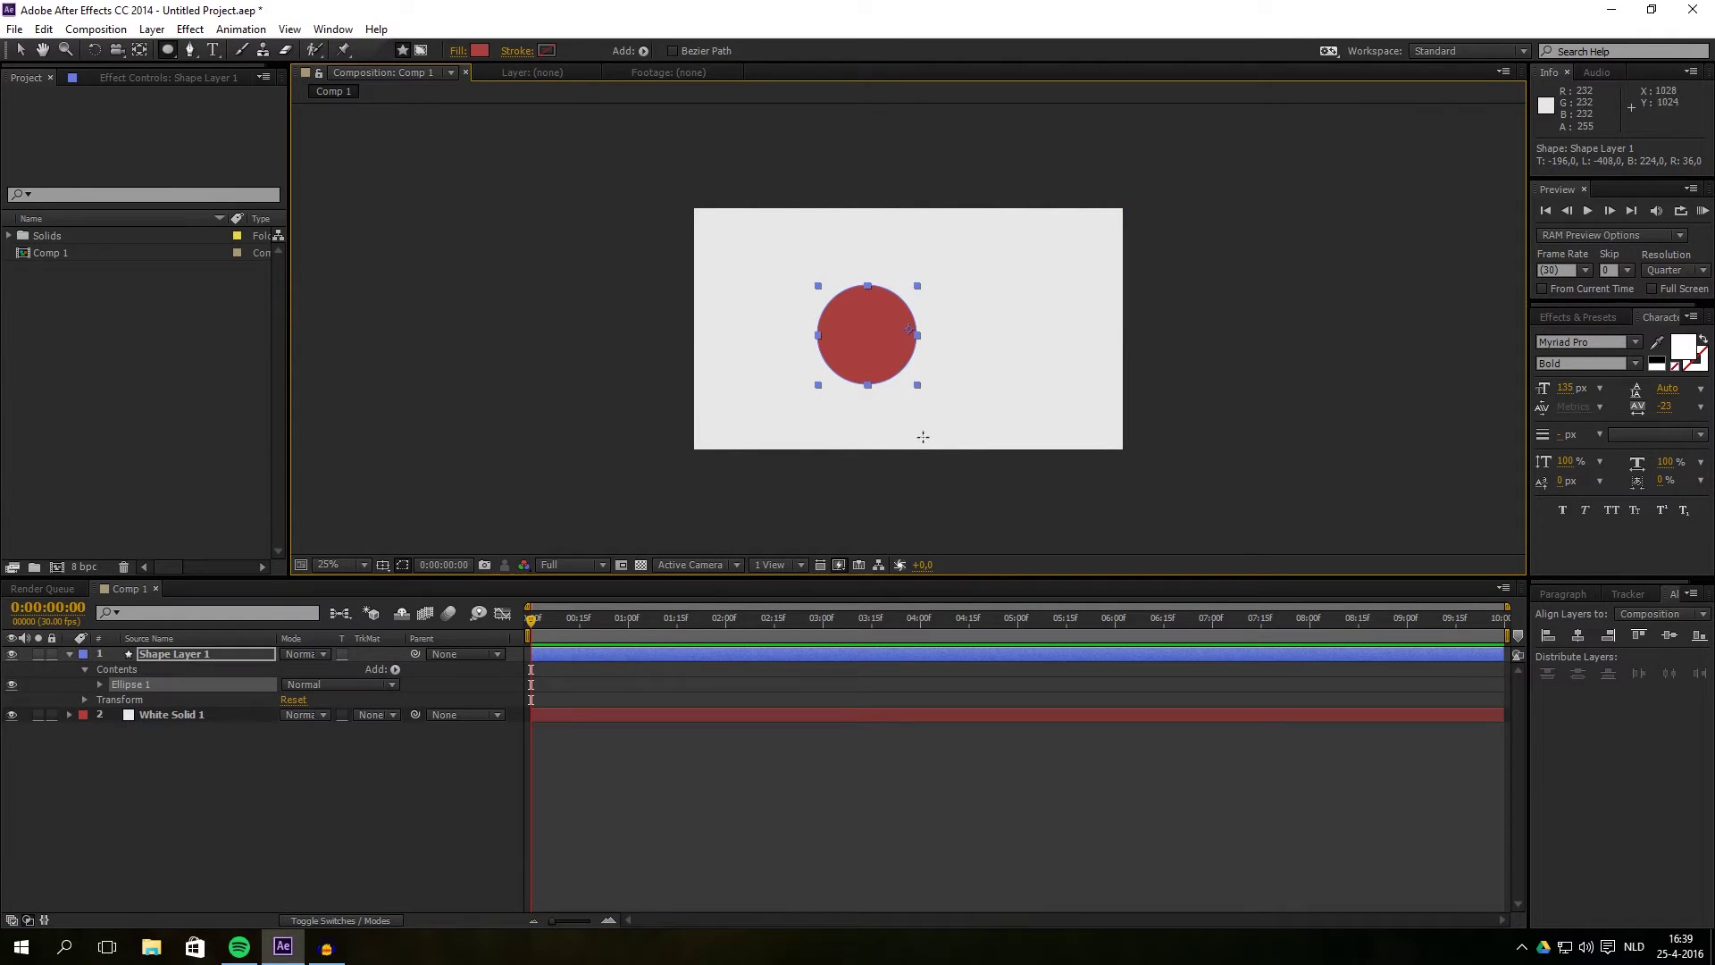
# Select Shape Layer 1 and align the circle to the composition's horizontal centre
pyautogui.press('v')
pyautogui.click(186, 657)
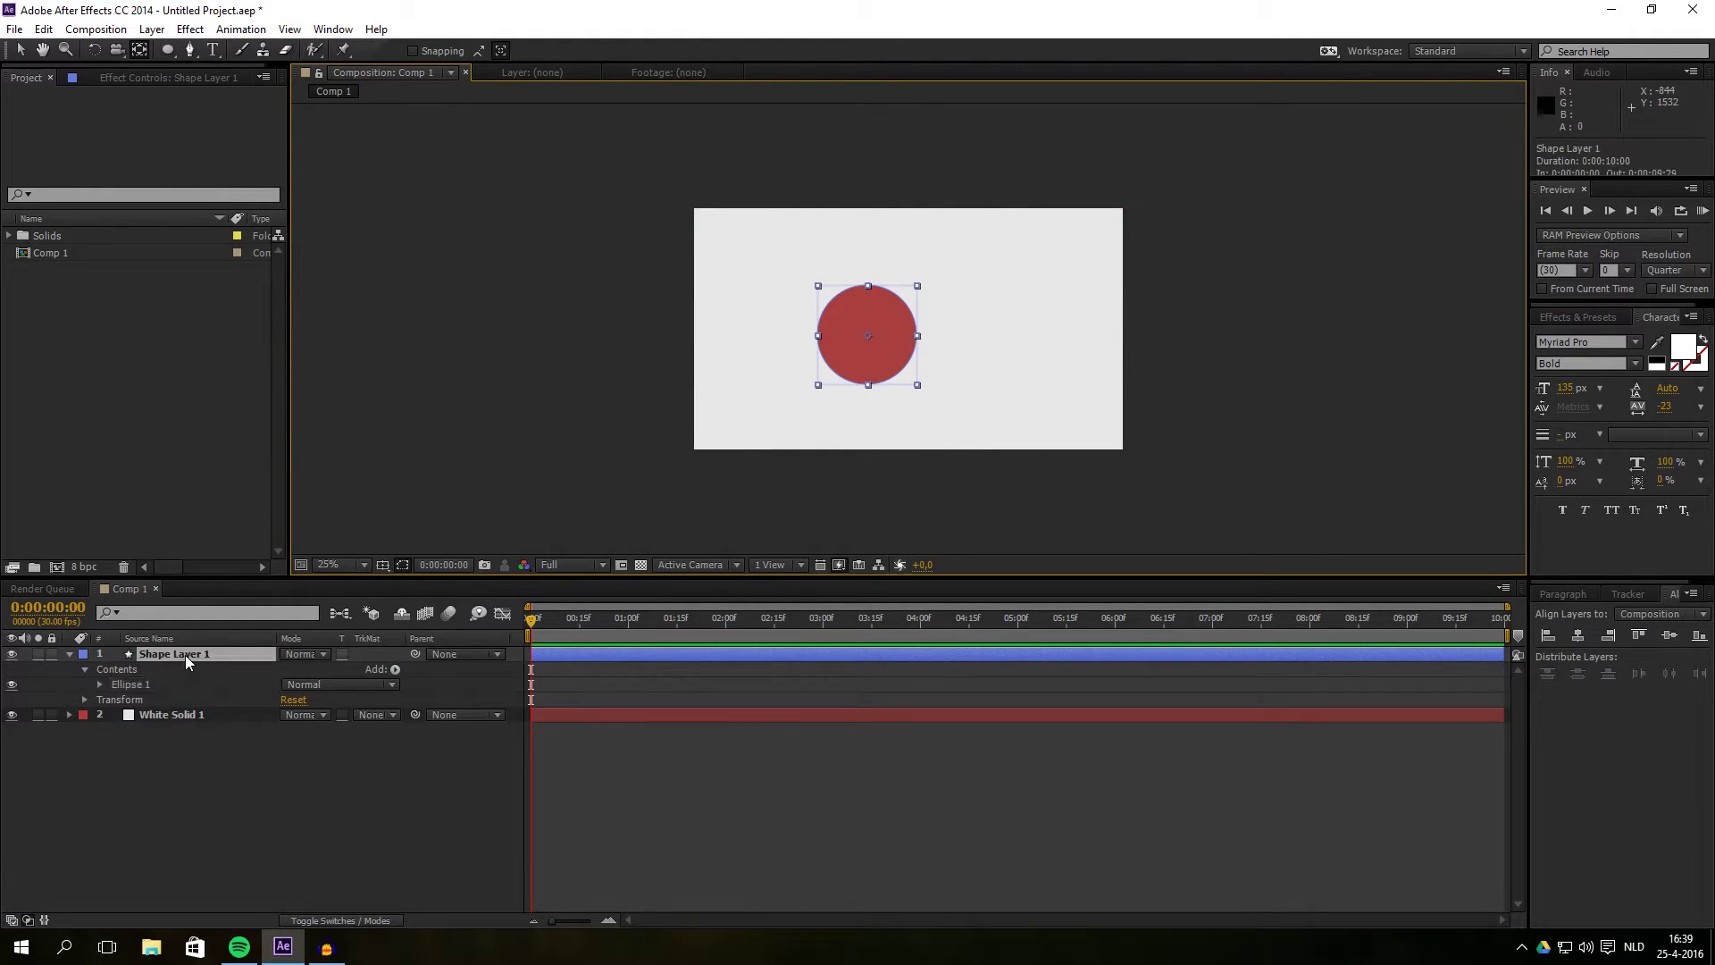
pyautogui.moveTo(911, 338); pyautogui.dragTo(873, 341)
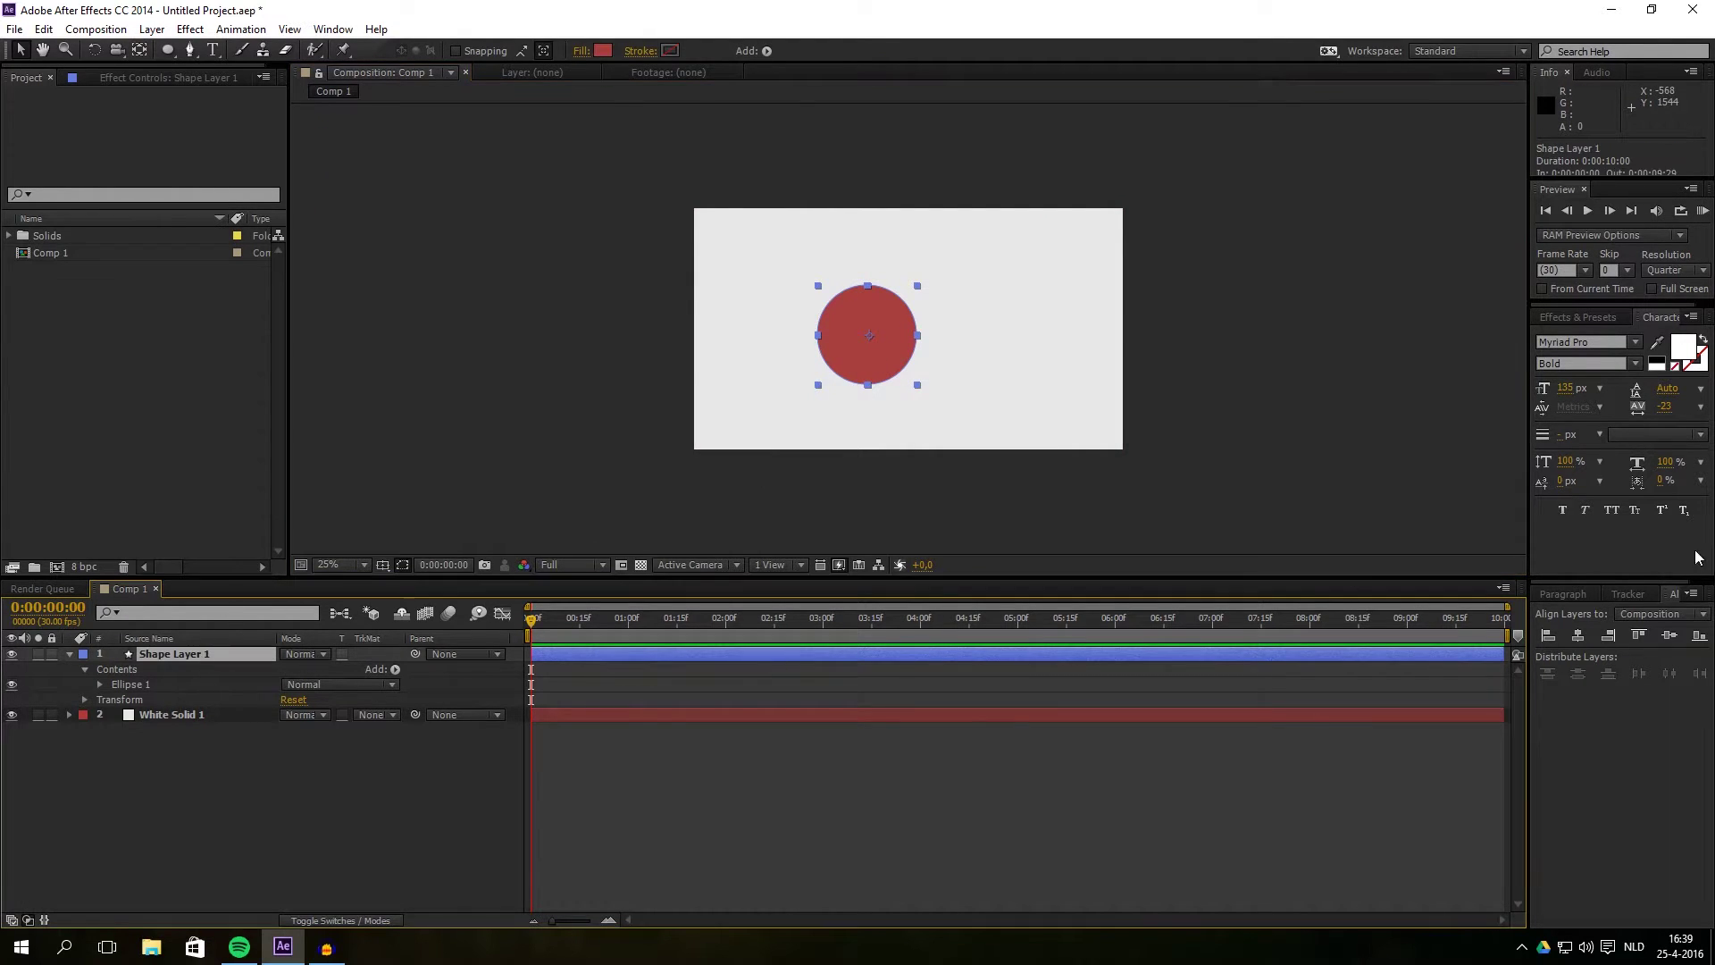
pyautogui.click(1577, 636)
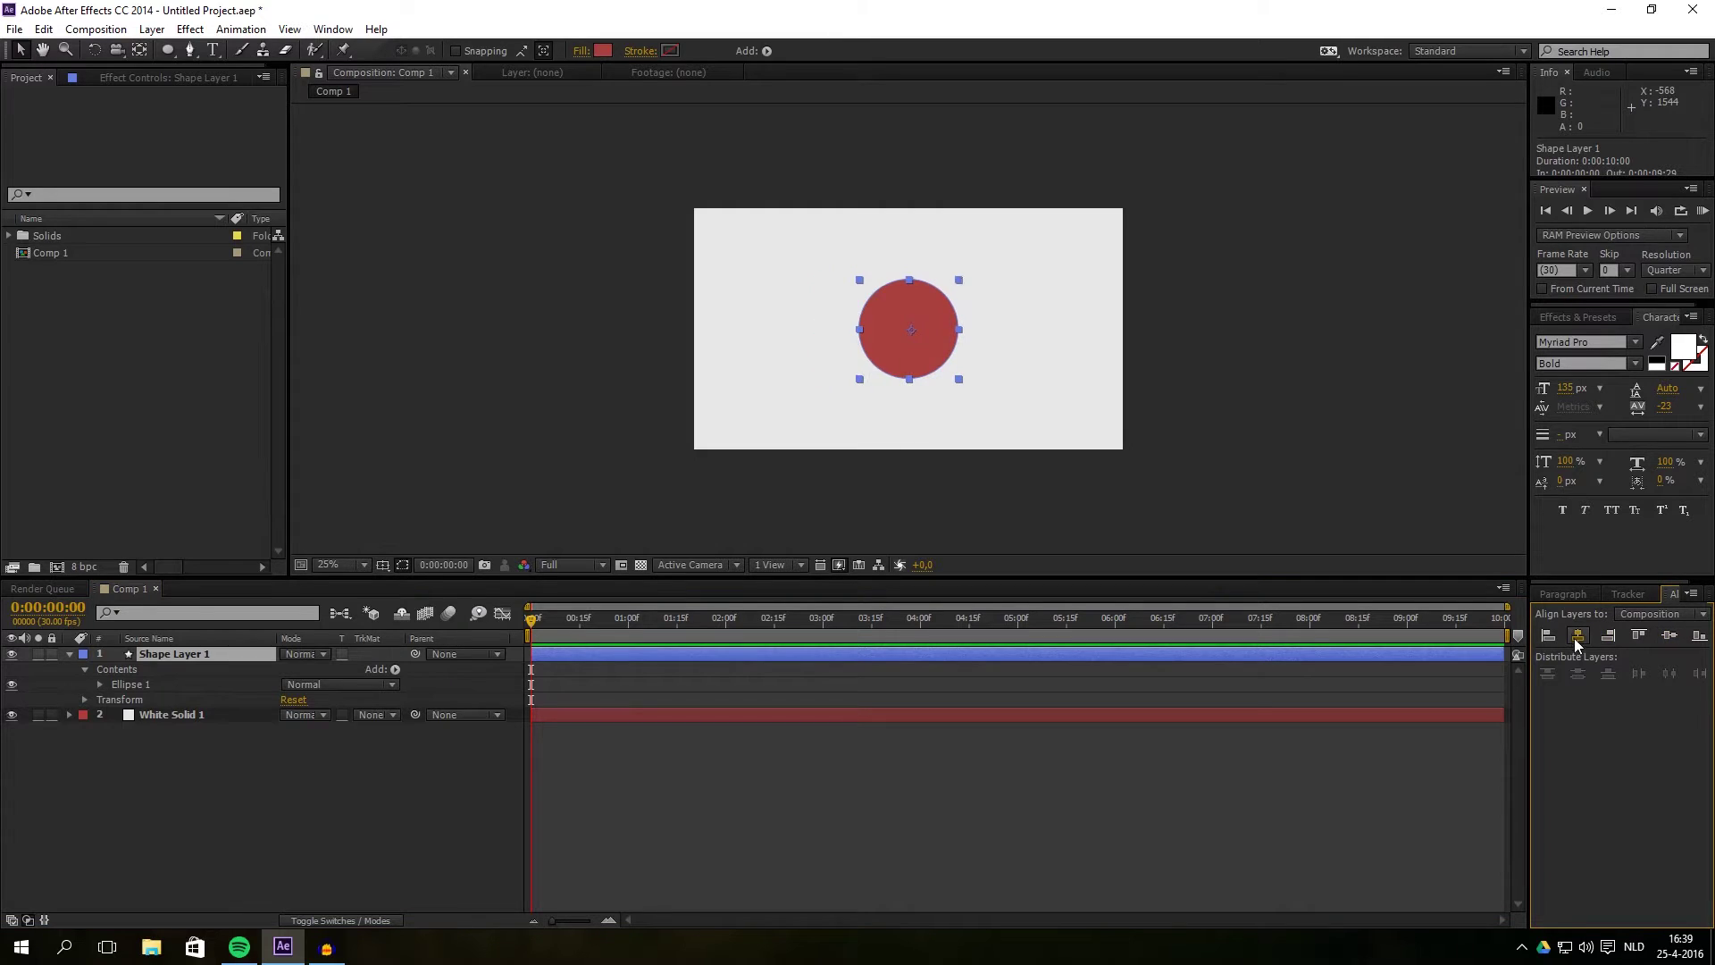
pyautogui.hotkey('ctrl', 'shift', 'a')
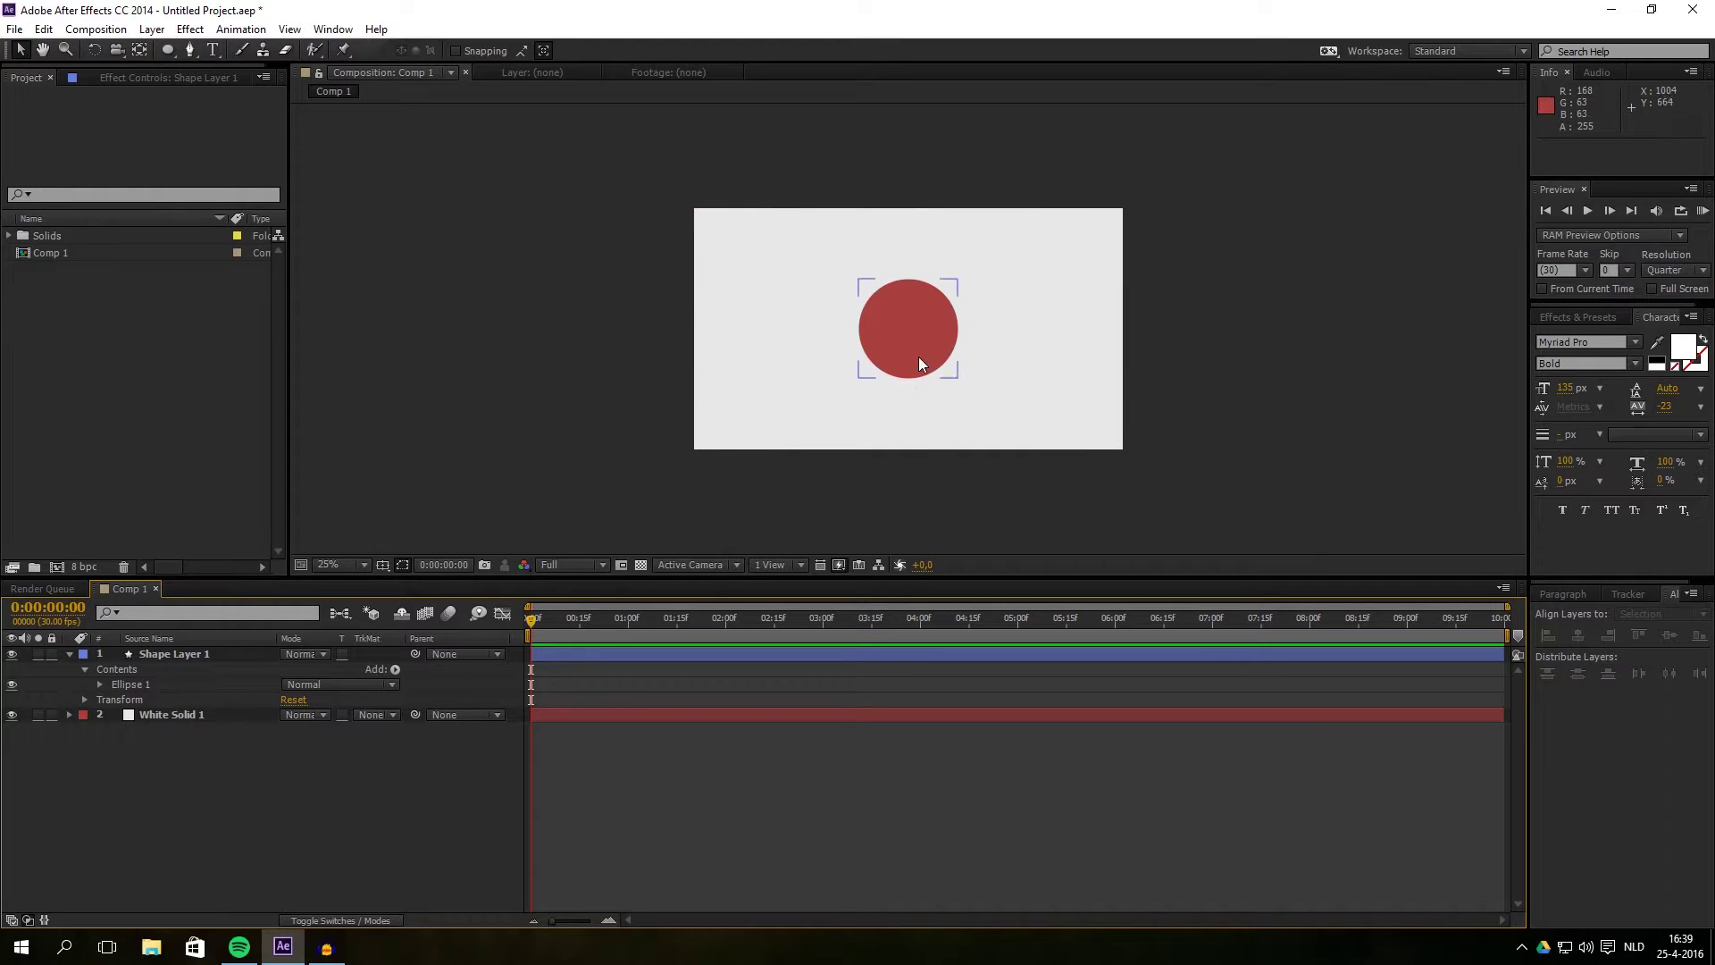
# Add an expression to Shape Layer 1's Position reading wiggle (5, 200)
pyautogui.click(175, 653)
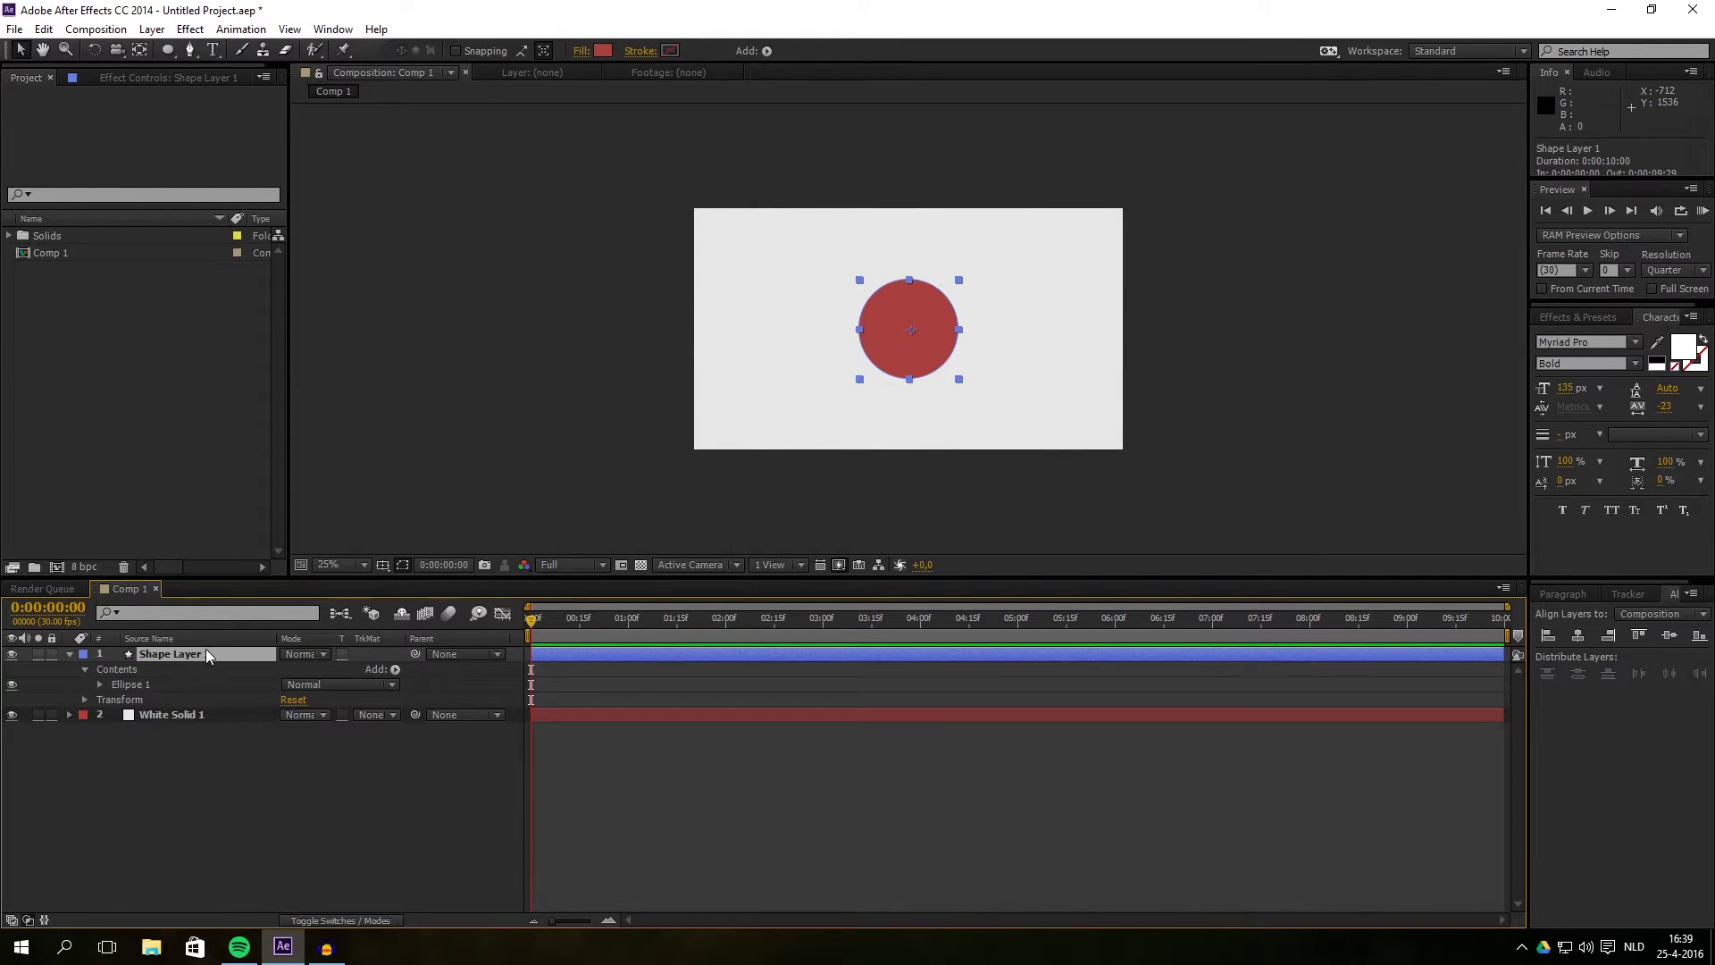
pyautogui.press('p')
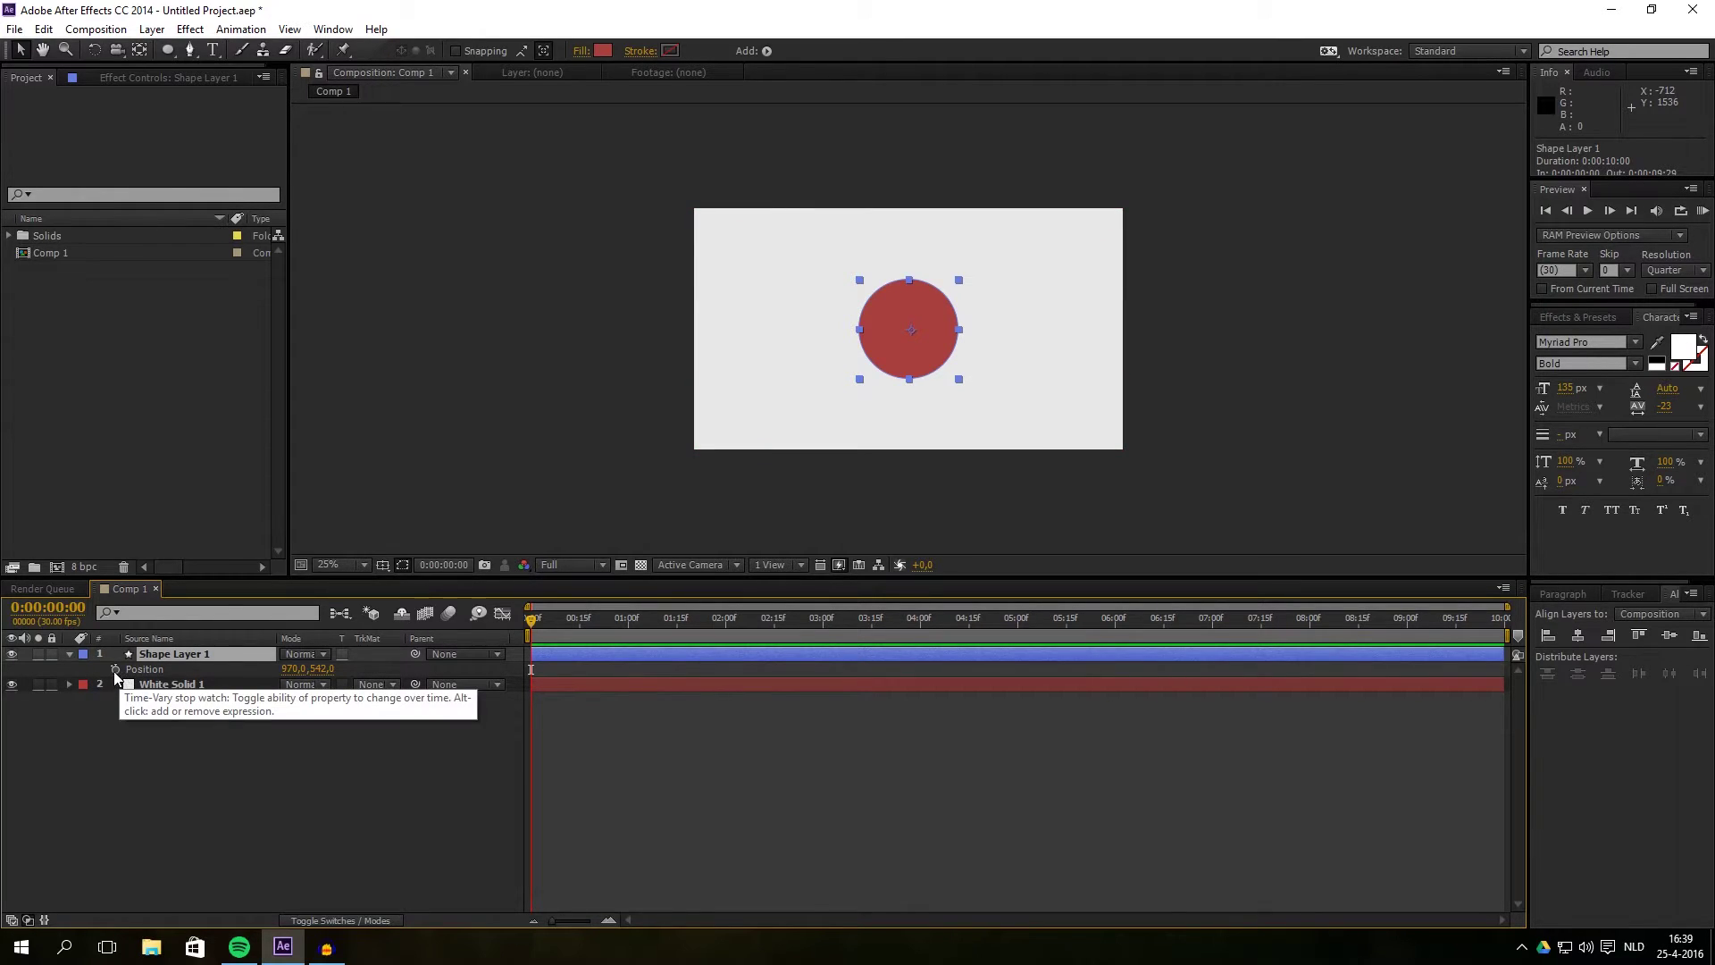
pyautogui.keyDown('alt'); pyautogui.click(113, 670); pyautogui.keyUp('alt')
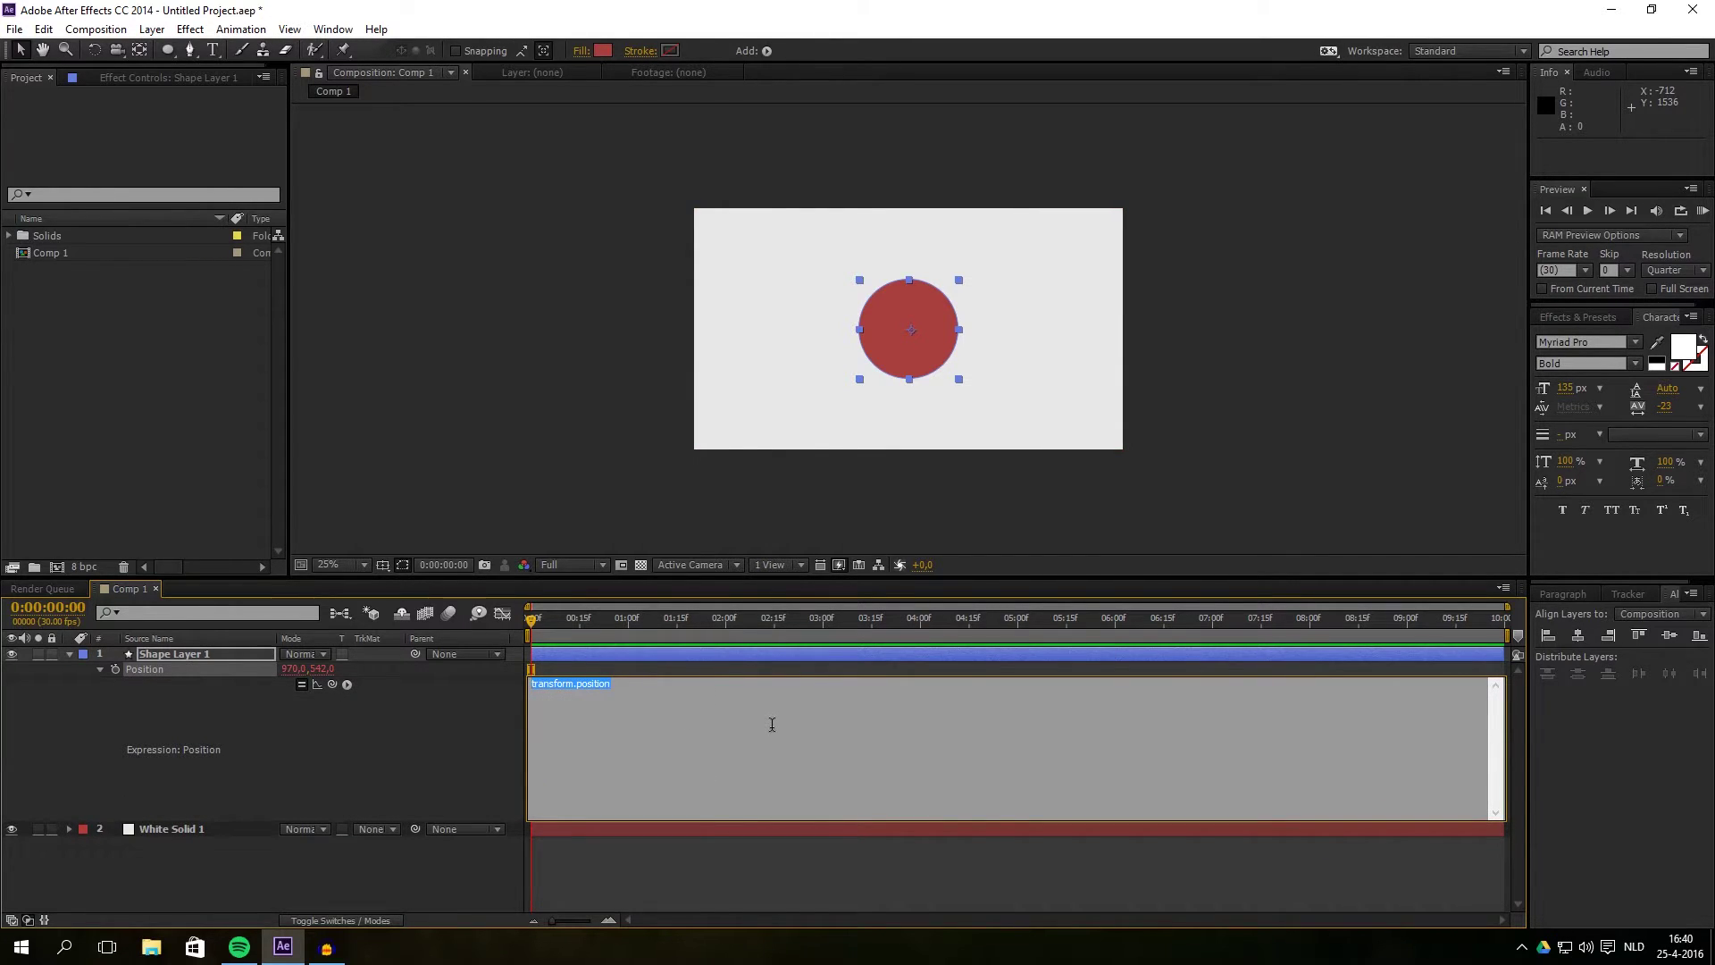
pyautogui.write('wiggle (2, 200')
pyautogui.press('BackSpace')
pyautogui.write('5')
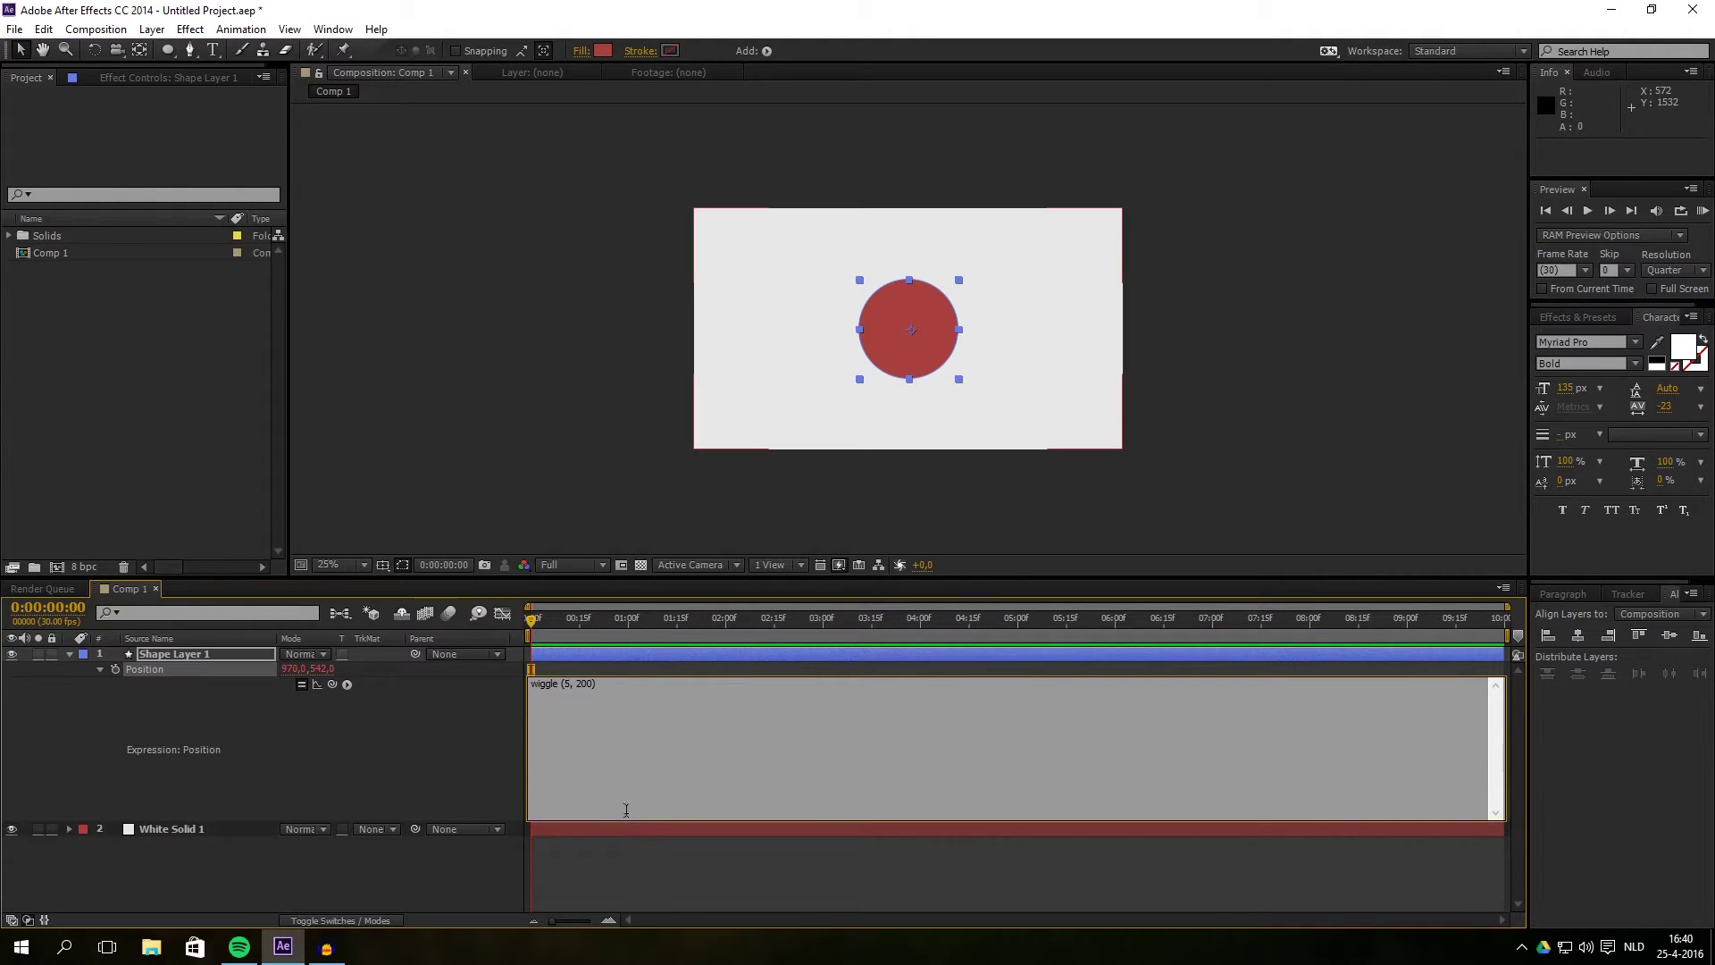
pyautogui.moveTo(619, 686); pyautogui.dragTo(498, 686)
pyautogui.click(547, 690)
# Commit the wiggle (5, 200) expression, moving the circle to position 1021.8, 675.2
pyautogui.moveTo(571, 819); pyautogui.dragTo(579, 685)
pyautogui.click(578, 685)
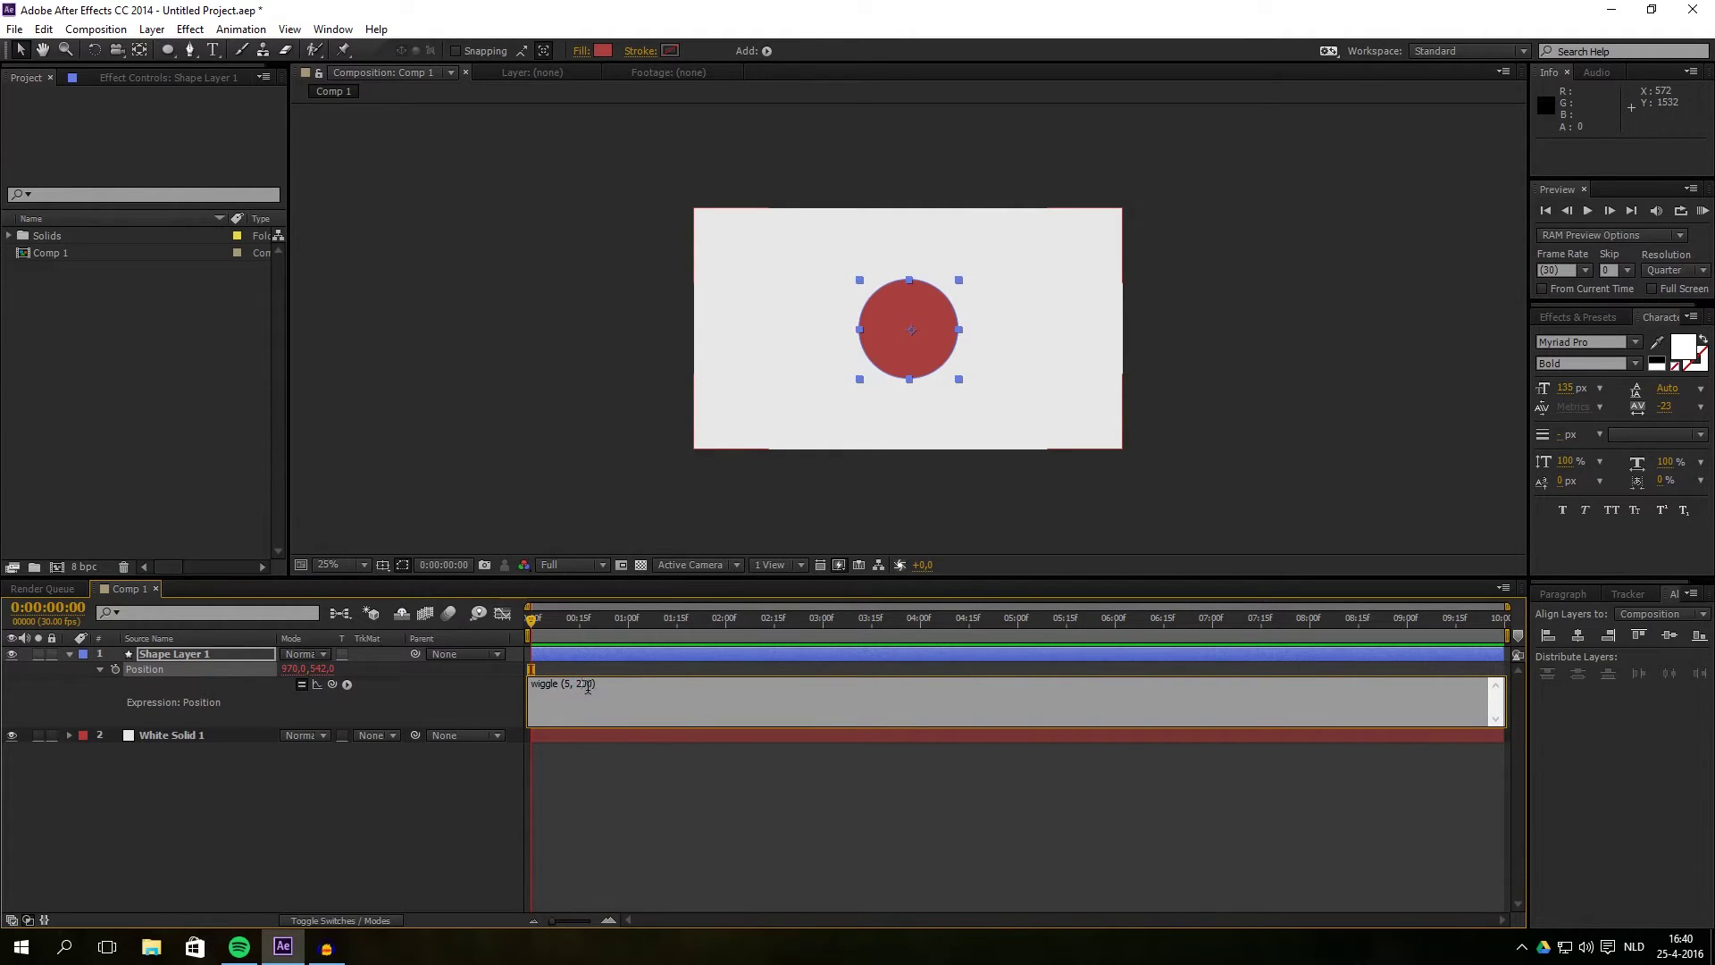
pyautogui.doubleClick(578, 685)
pyautogui.click(468, 786)
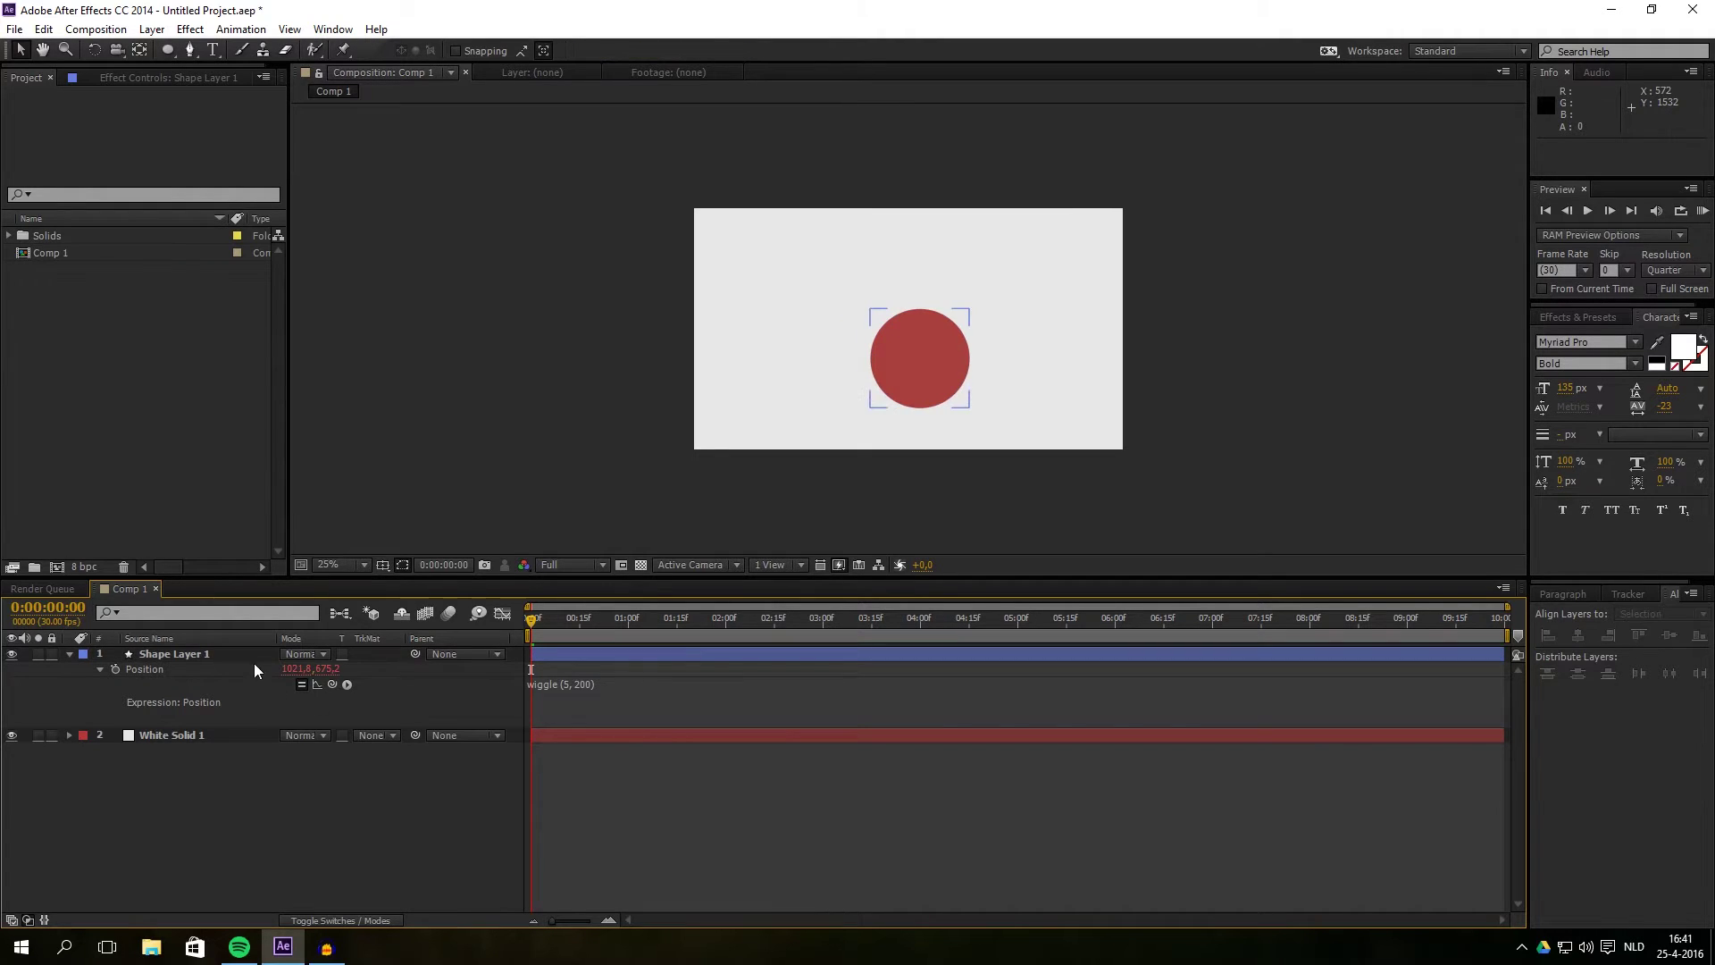
# Add a Slider Control effect to Shape Layer 1, with its Slider at 0.00
pyautogui.click(216, 650)
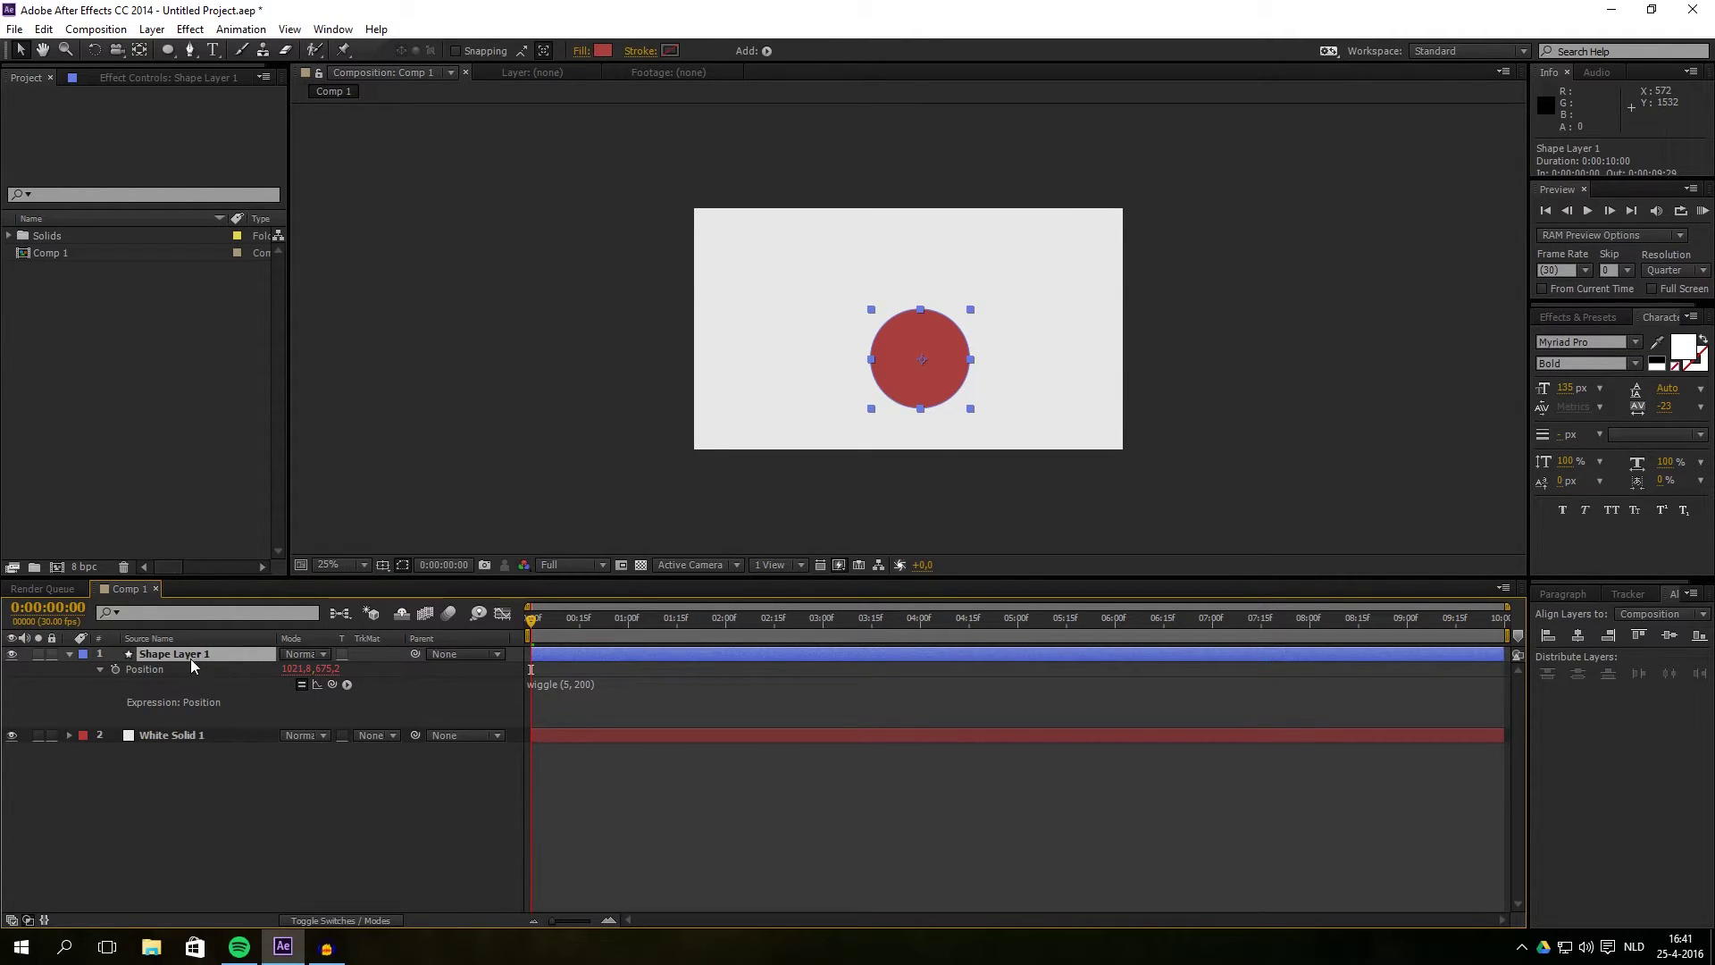
pyautogui.click(192, 29)
pyautogui.moveTo(298, 255)
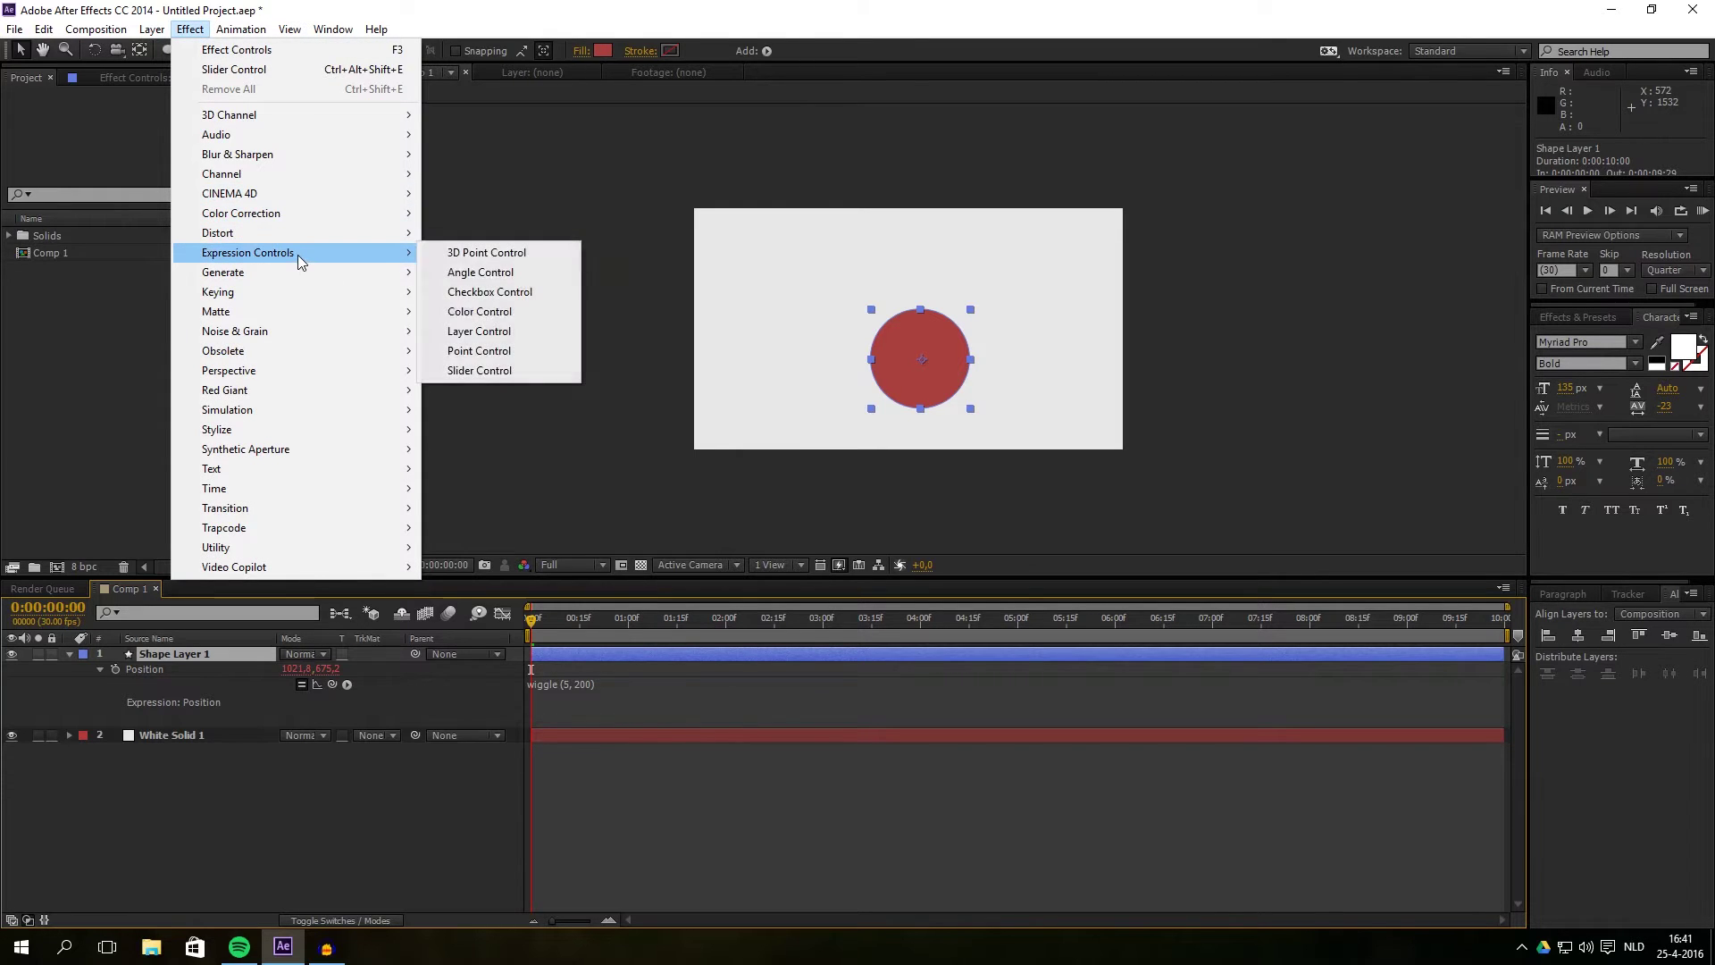
pyautogui.click(500, 371)
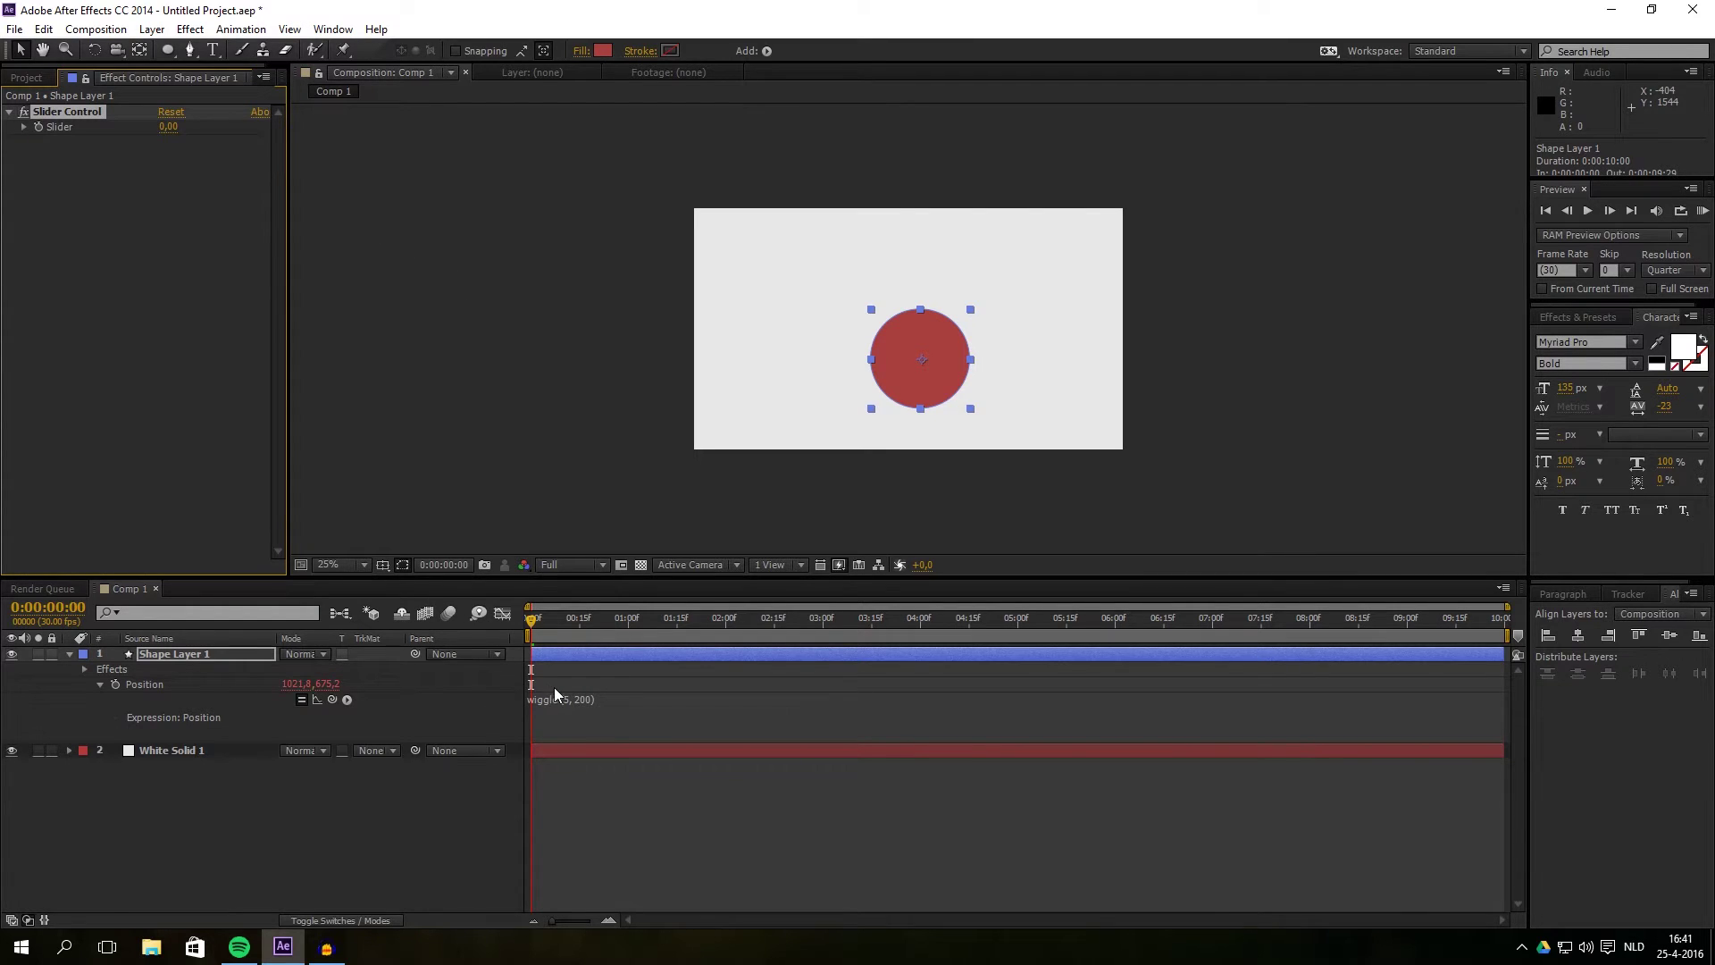
# Reopen the wiggle expression and select its 200 amplitude value
pyautogui.click(575, 704)
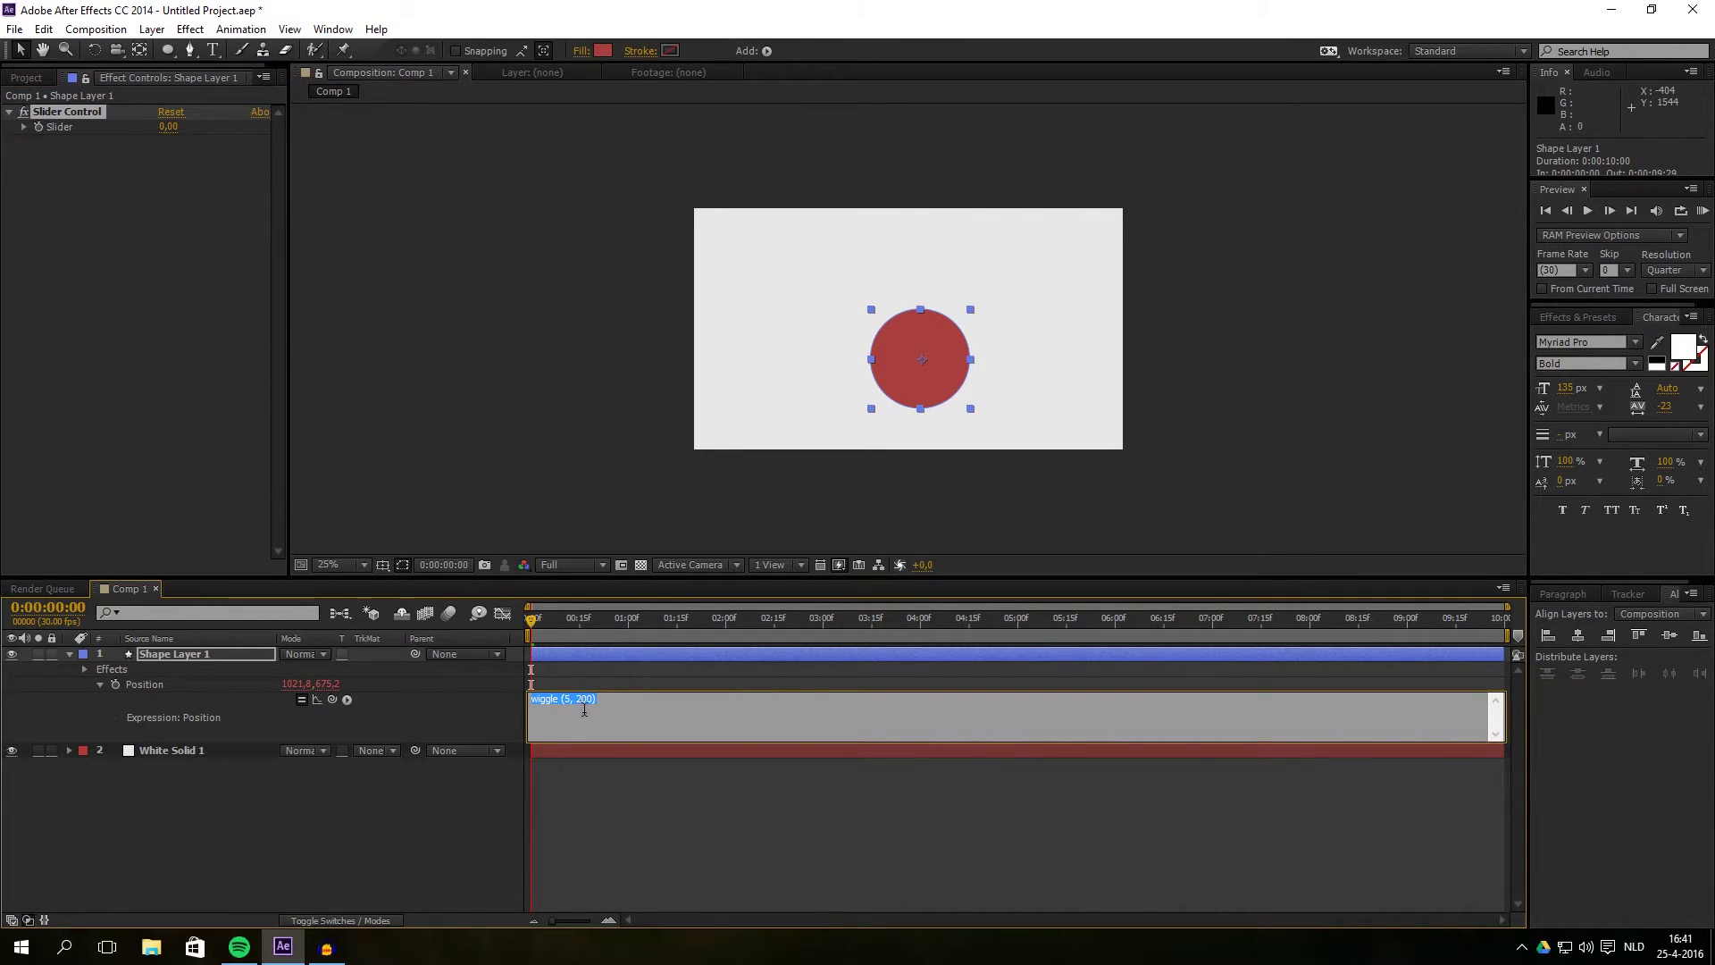
pyautogui.click(579, 701)
pyautogui.press('KP_Enter')
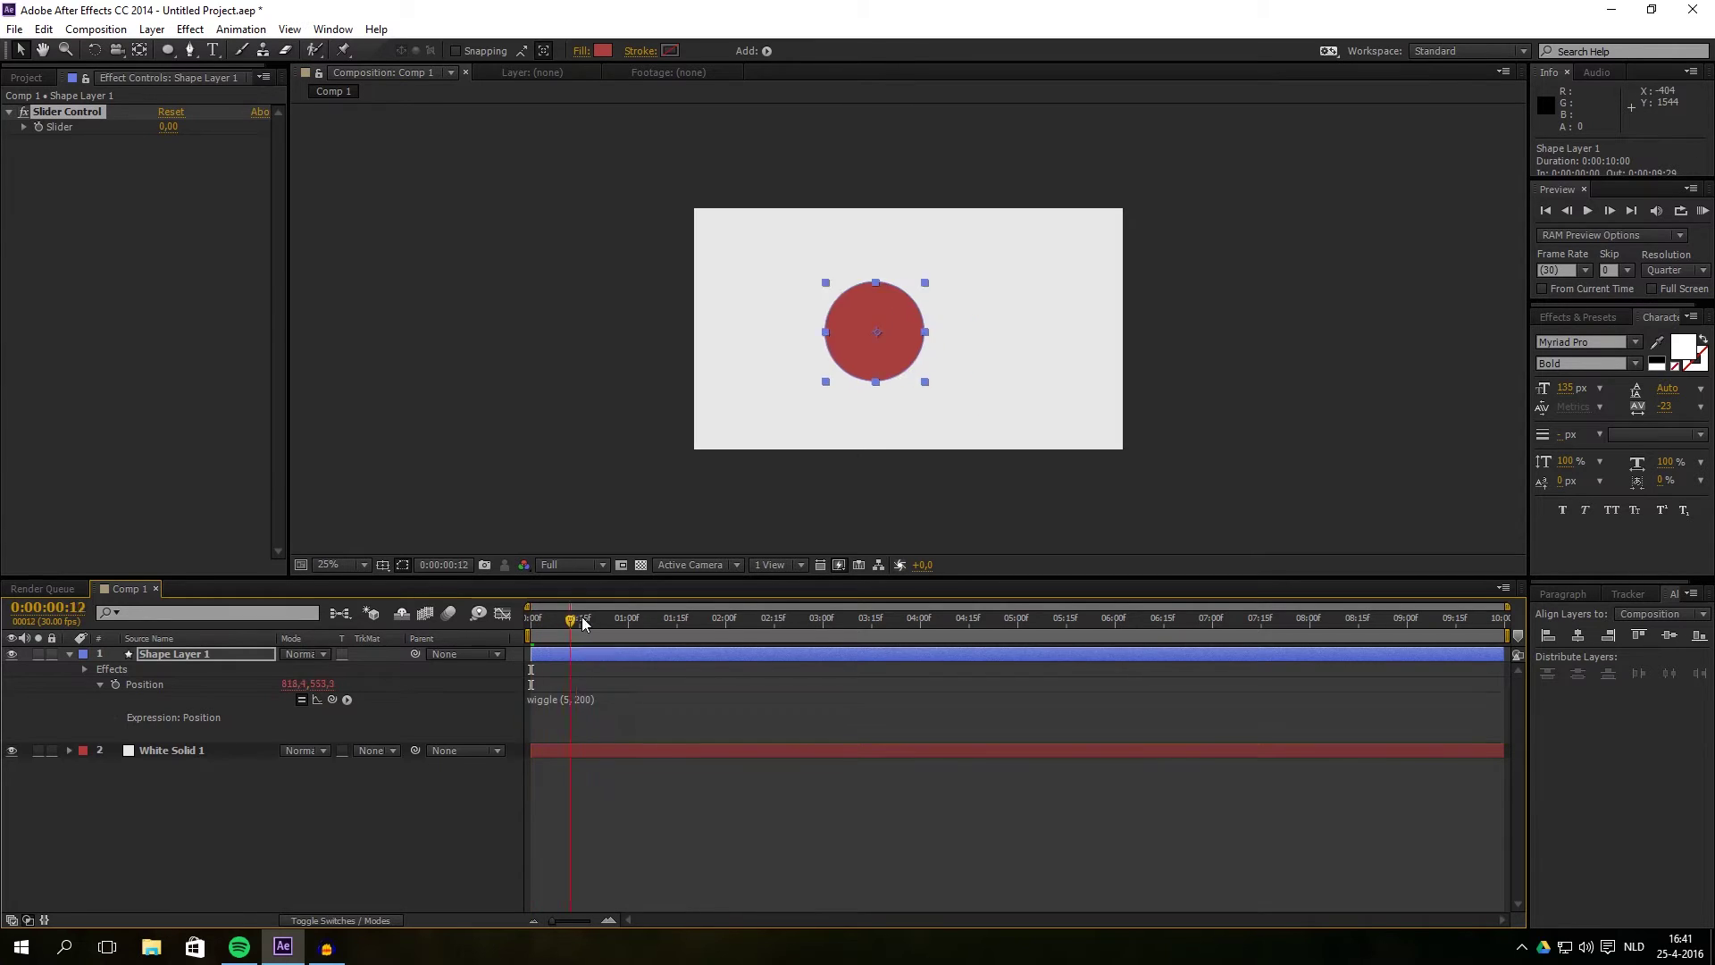
pyautogui.click(578, 703)
pyautogui.moveTo(574, 701); pyautogui.dragTo(594, 700)
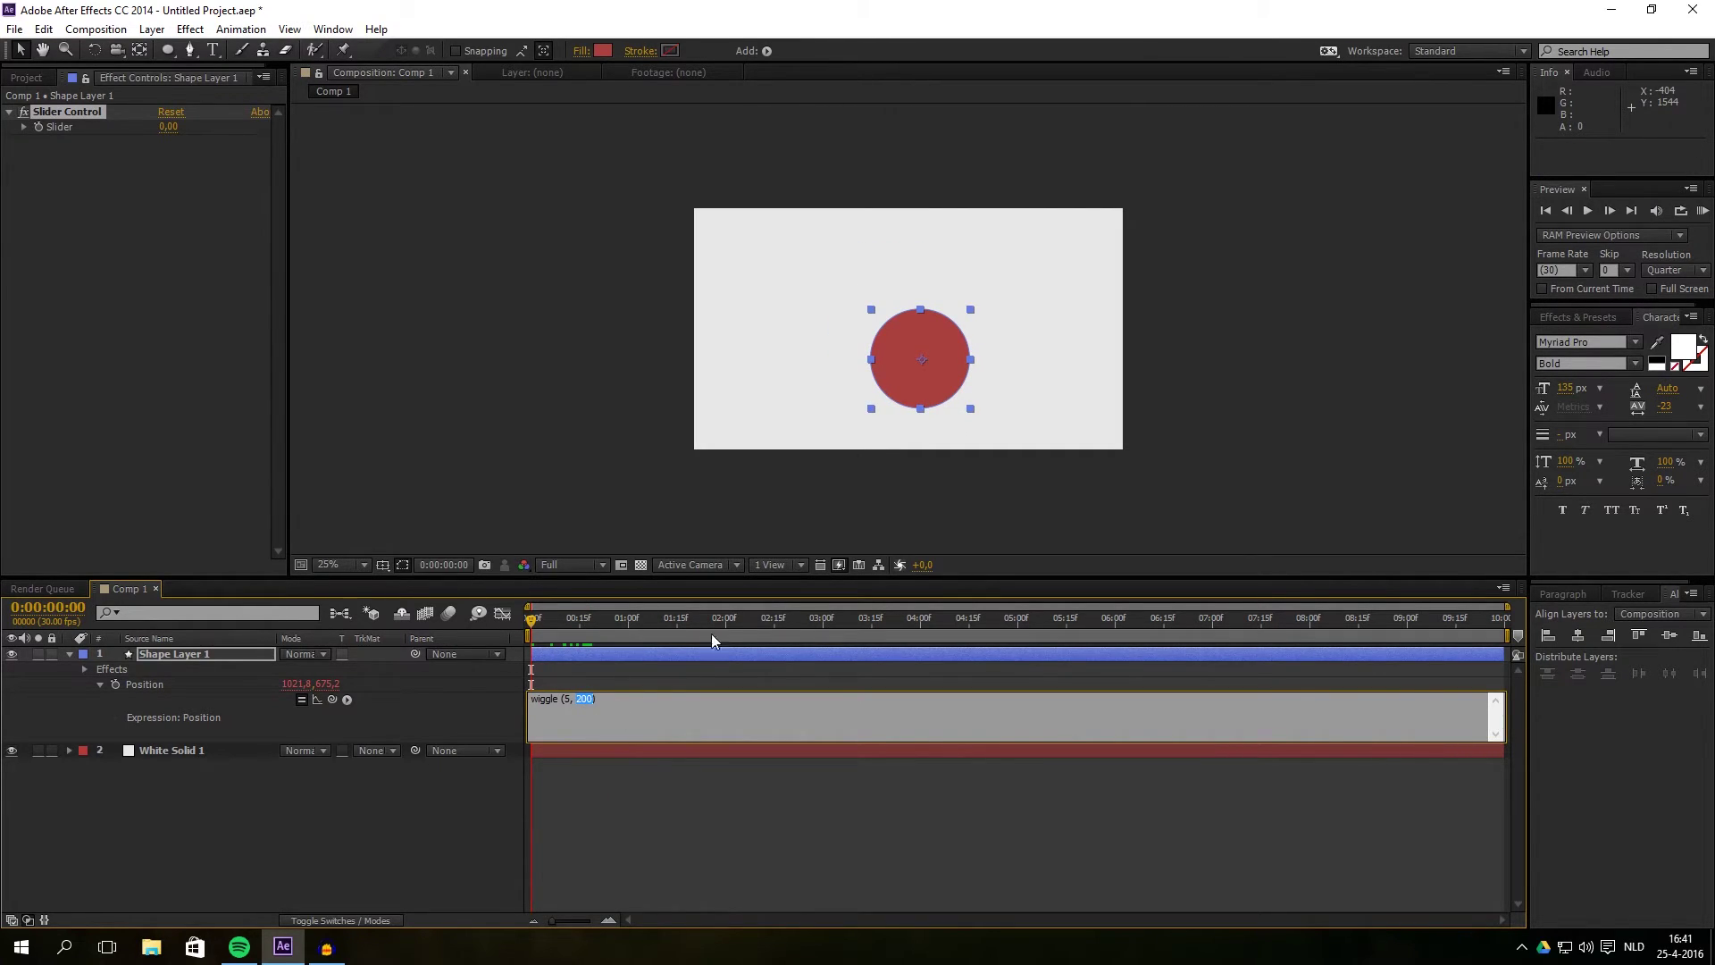
pyautogui.click(578, 703)
pyautogui.moveTo(576, 701); pyautogui.dragTo(596, 702)
# Pick-whip the amplitude to the Slider, making it wiggle (5, effect("Slider Control")("Slider"))
pyautogui.moveTo(332, 700); pyautogui.dragTo(68, 109)
pyautogui.click(89, 109)
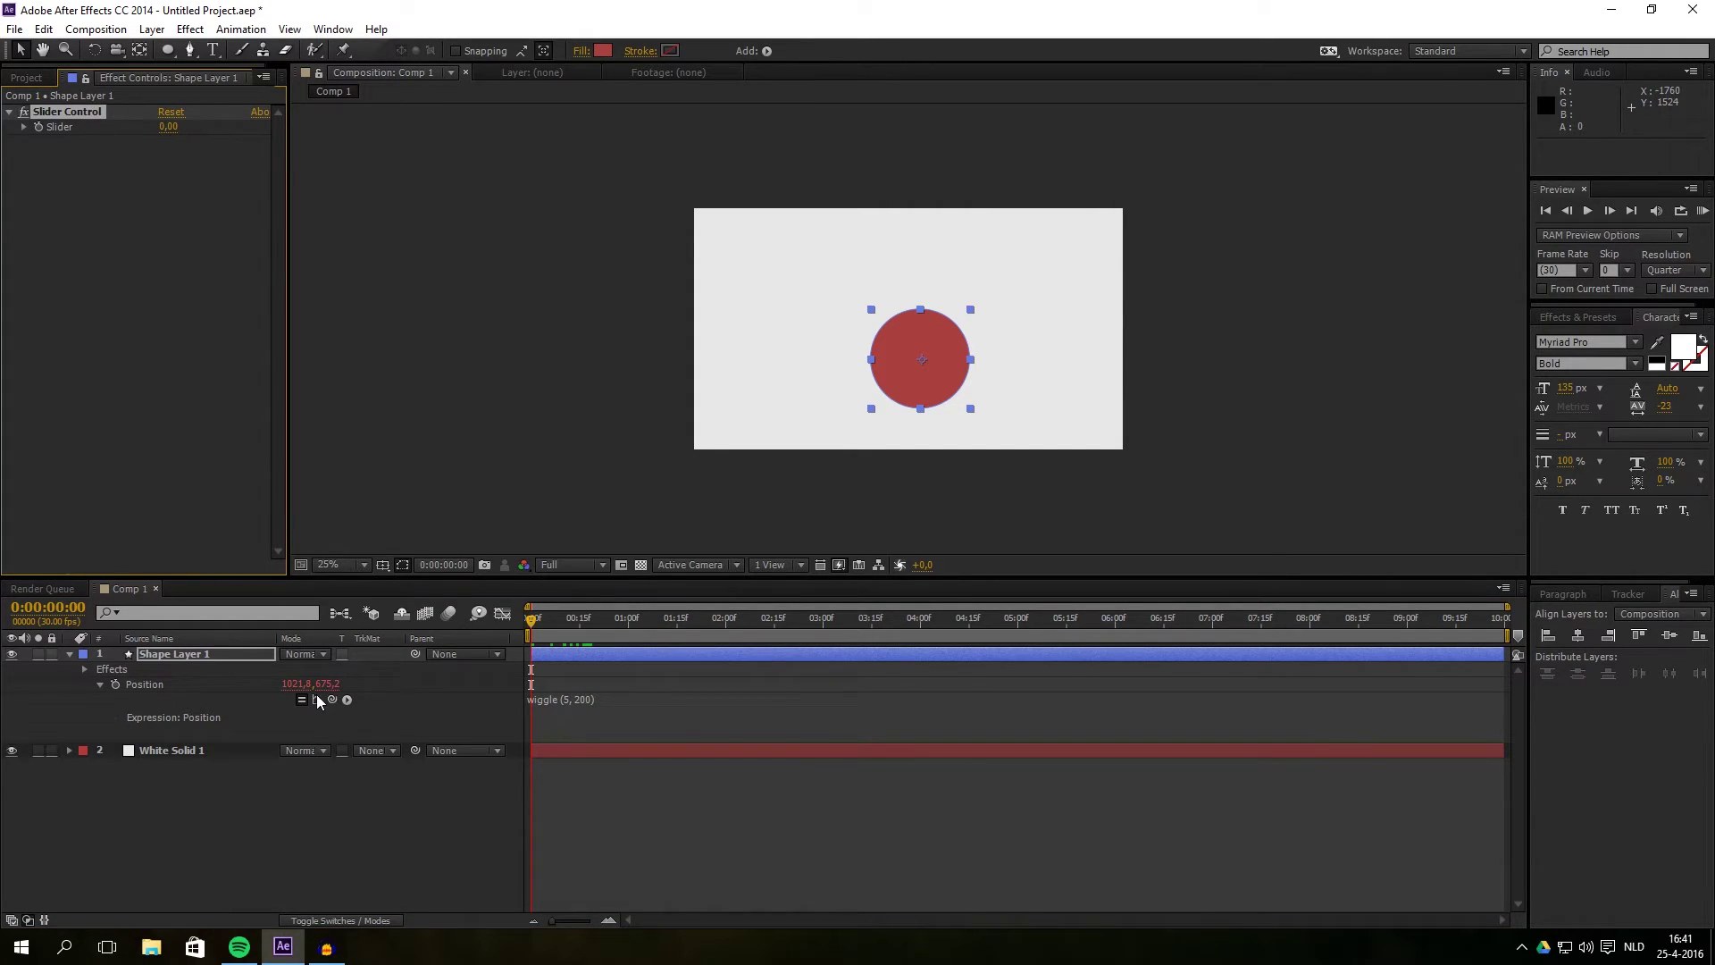
pyautogui.click(578, 699)
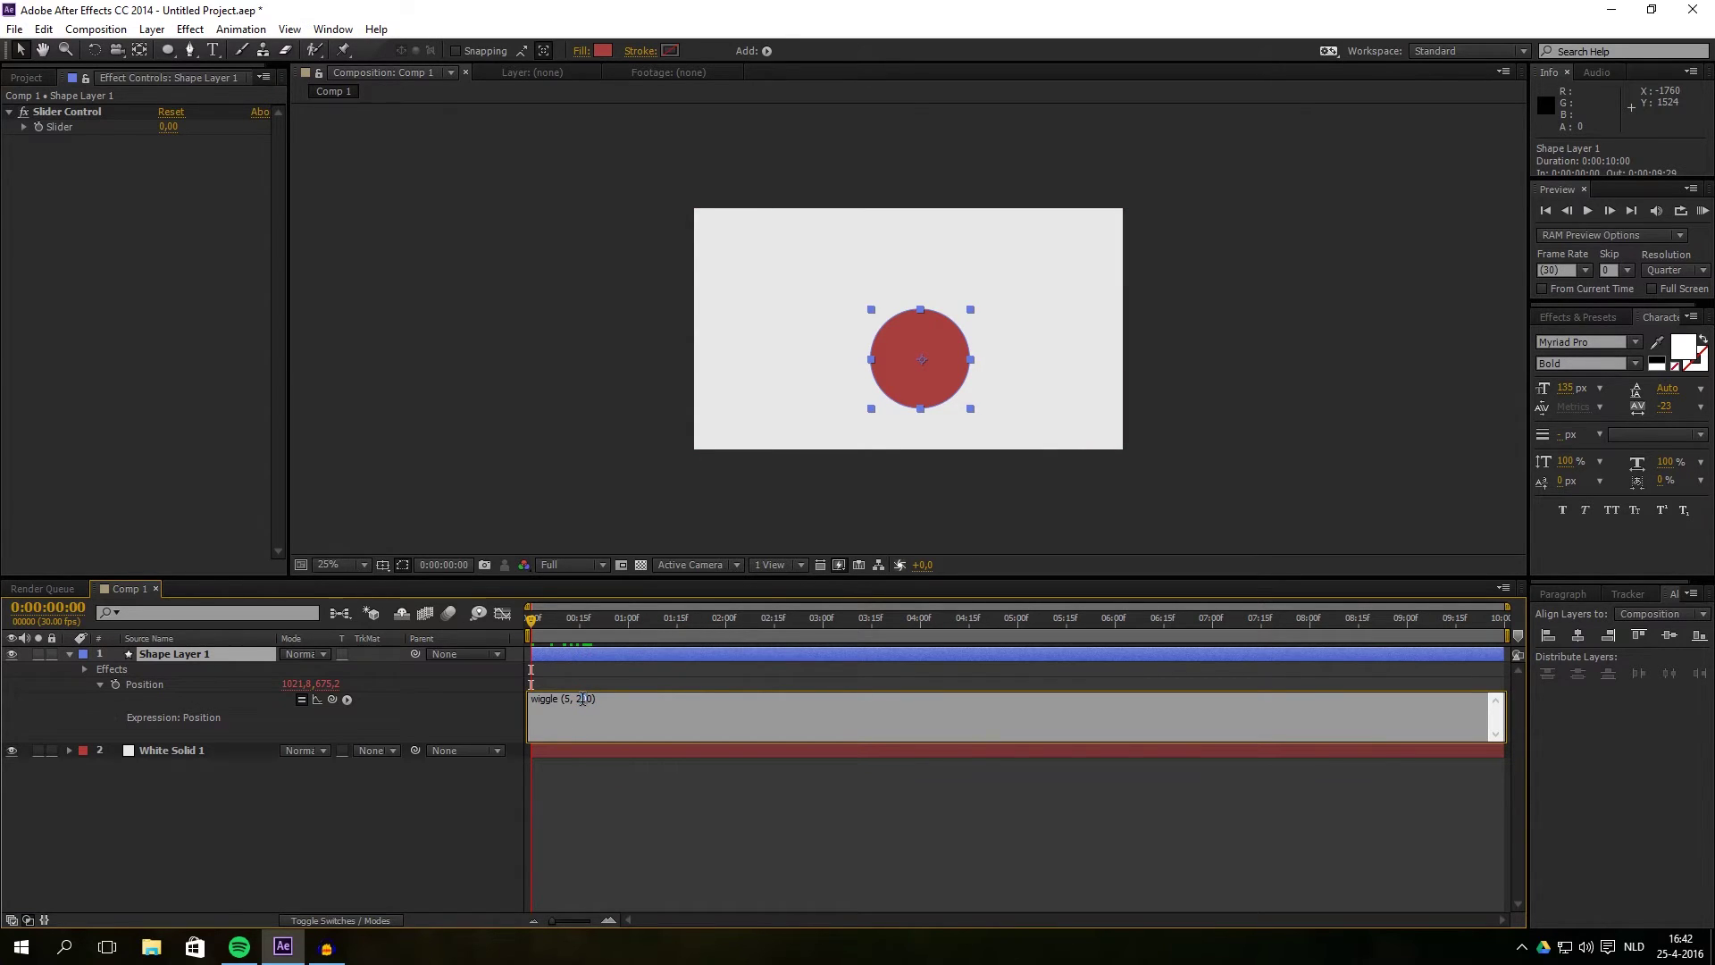
pyautogui.moveTo(577, 699); pyautogui.dragTo(586, 699)
pyautogui.moveTo(349, 729); pyautogui.dragTo(56, 123)
pyautogui.moveTo(566, 616); pyautogui.dragTo(677, 611)
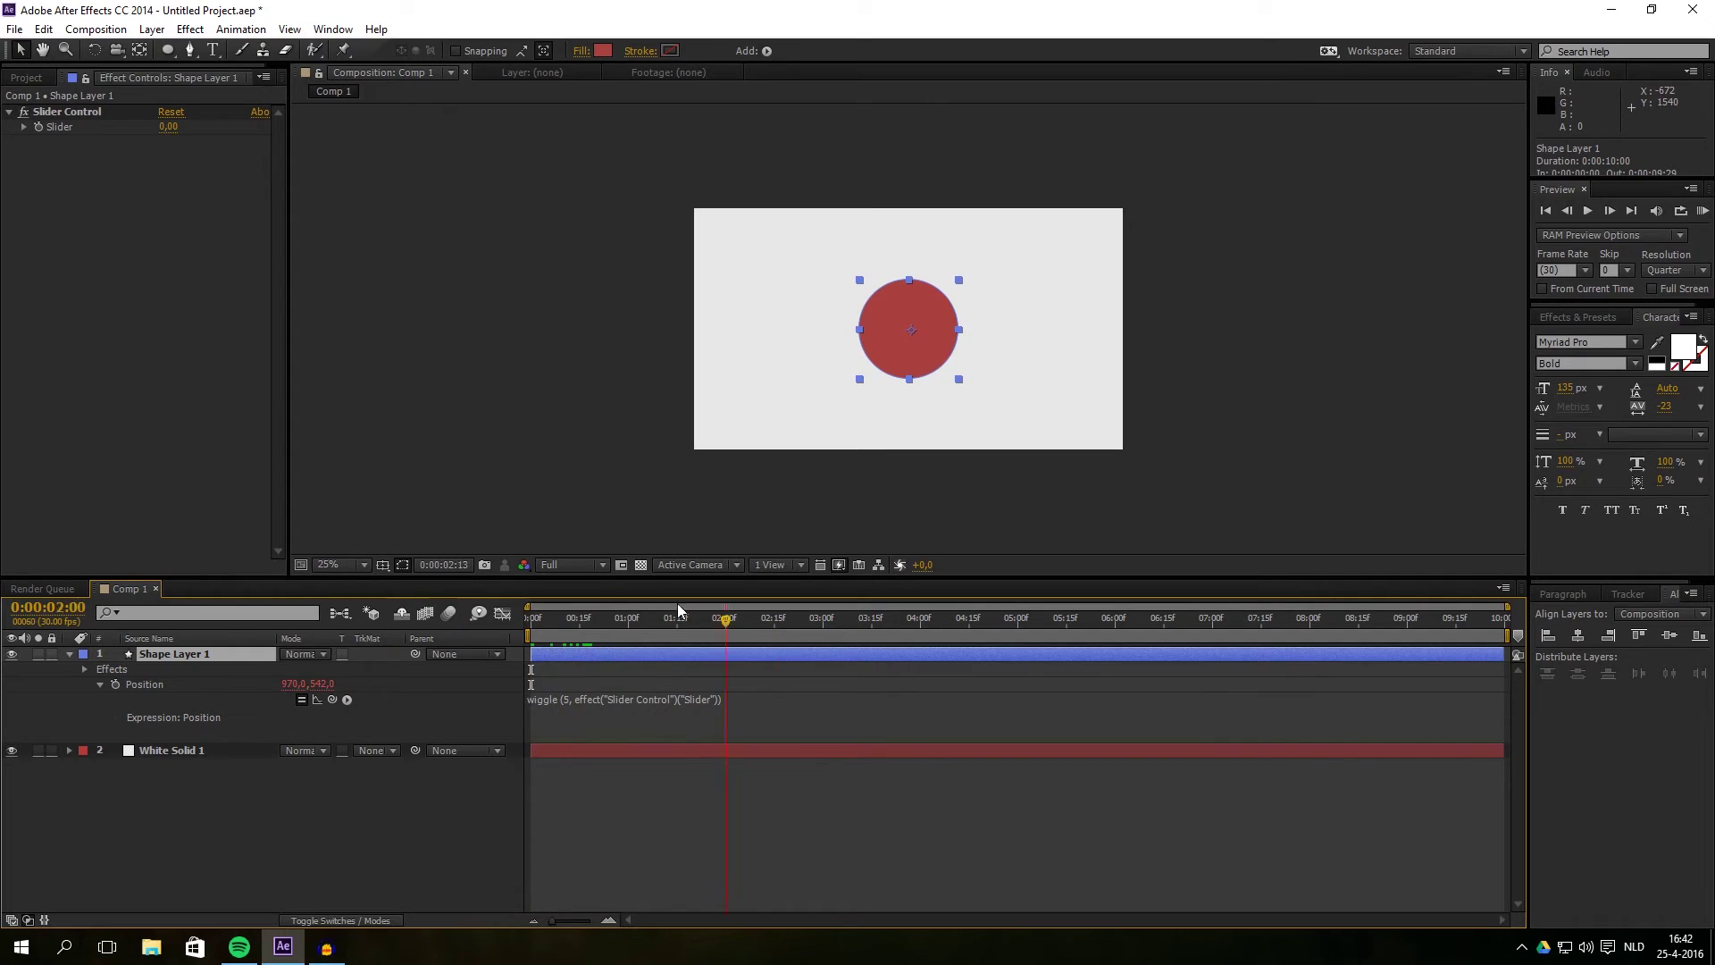
# Set the Slider to 200 and keyframe it at 0:00
pyautogui.click(172, 128)
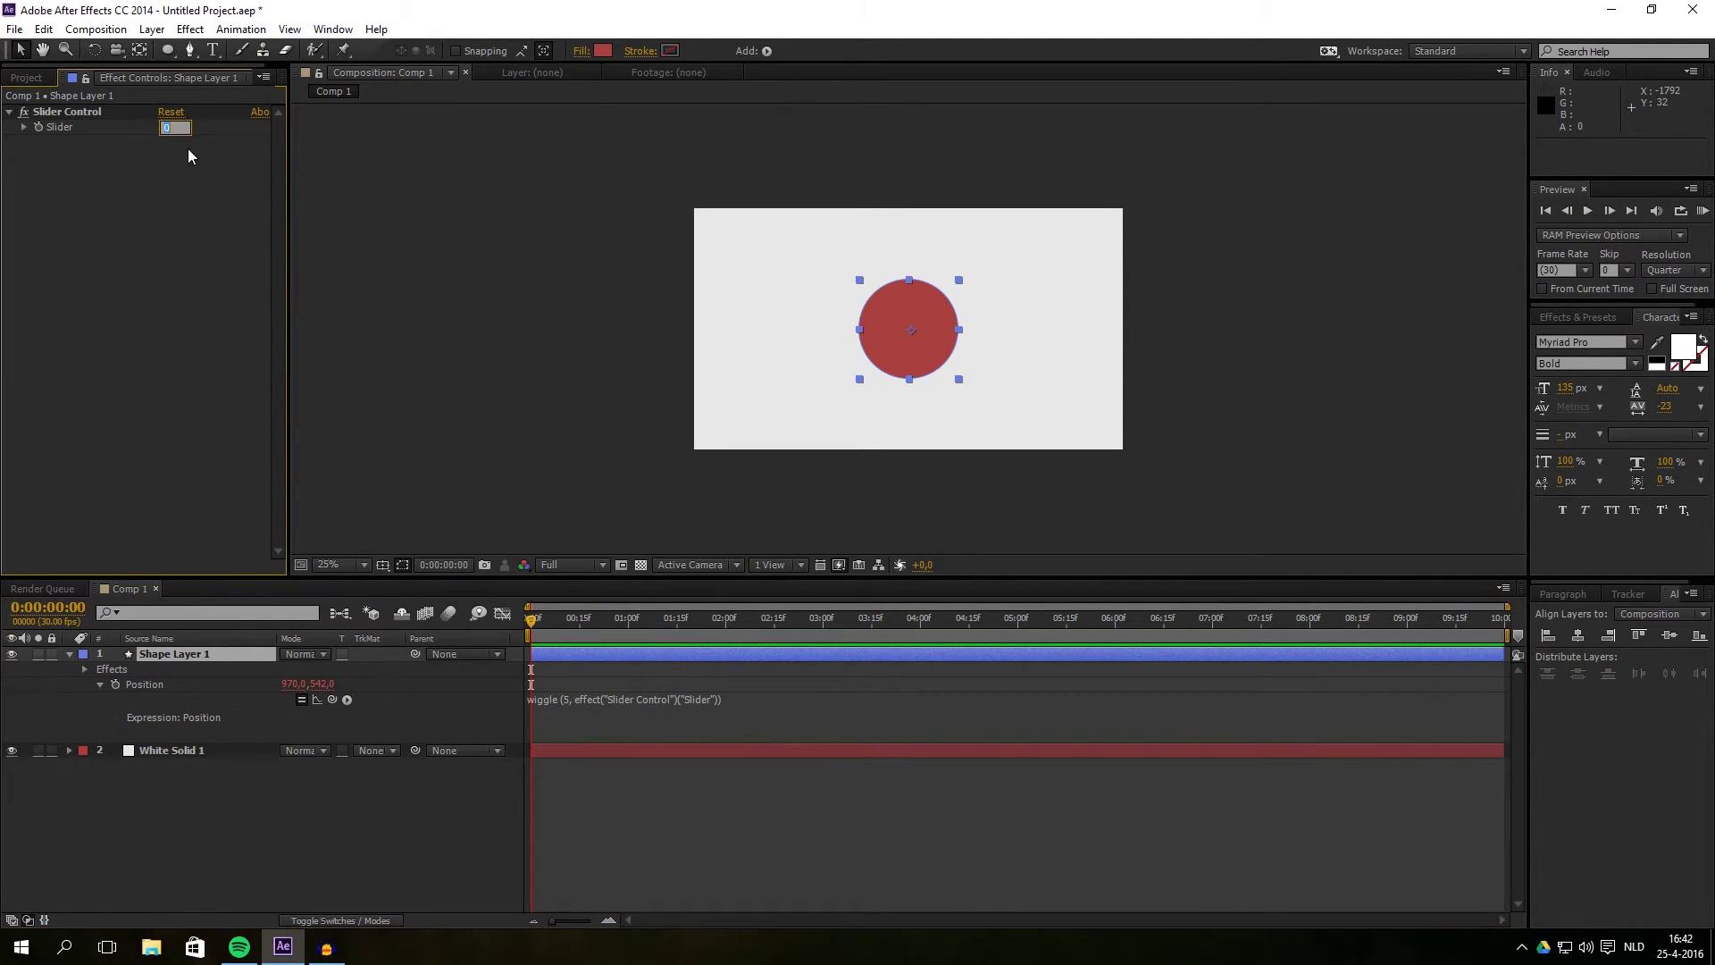
pyautogui.write('200')
pyautogui.press('Return')
pyautogui.moveTo(538, 622)
pyautogui.mouseDown()
pyautogui.moveTo(1166, 620)
pyautogui.moveTo(459, 630)
pyautogui.moveTo(555, 619)
pyautogui.moveTo(533, 620)
pyautogui.mouseUp()
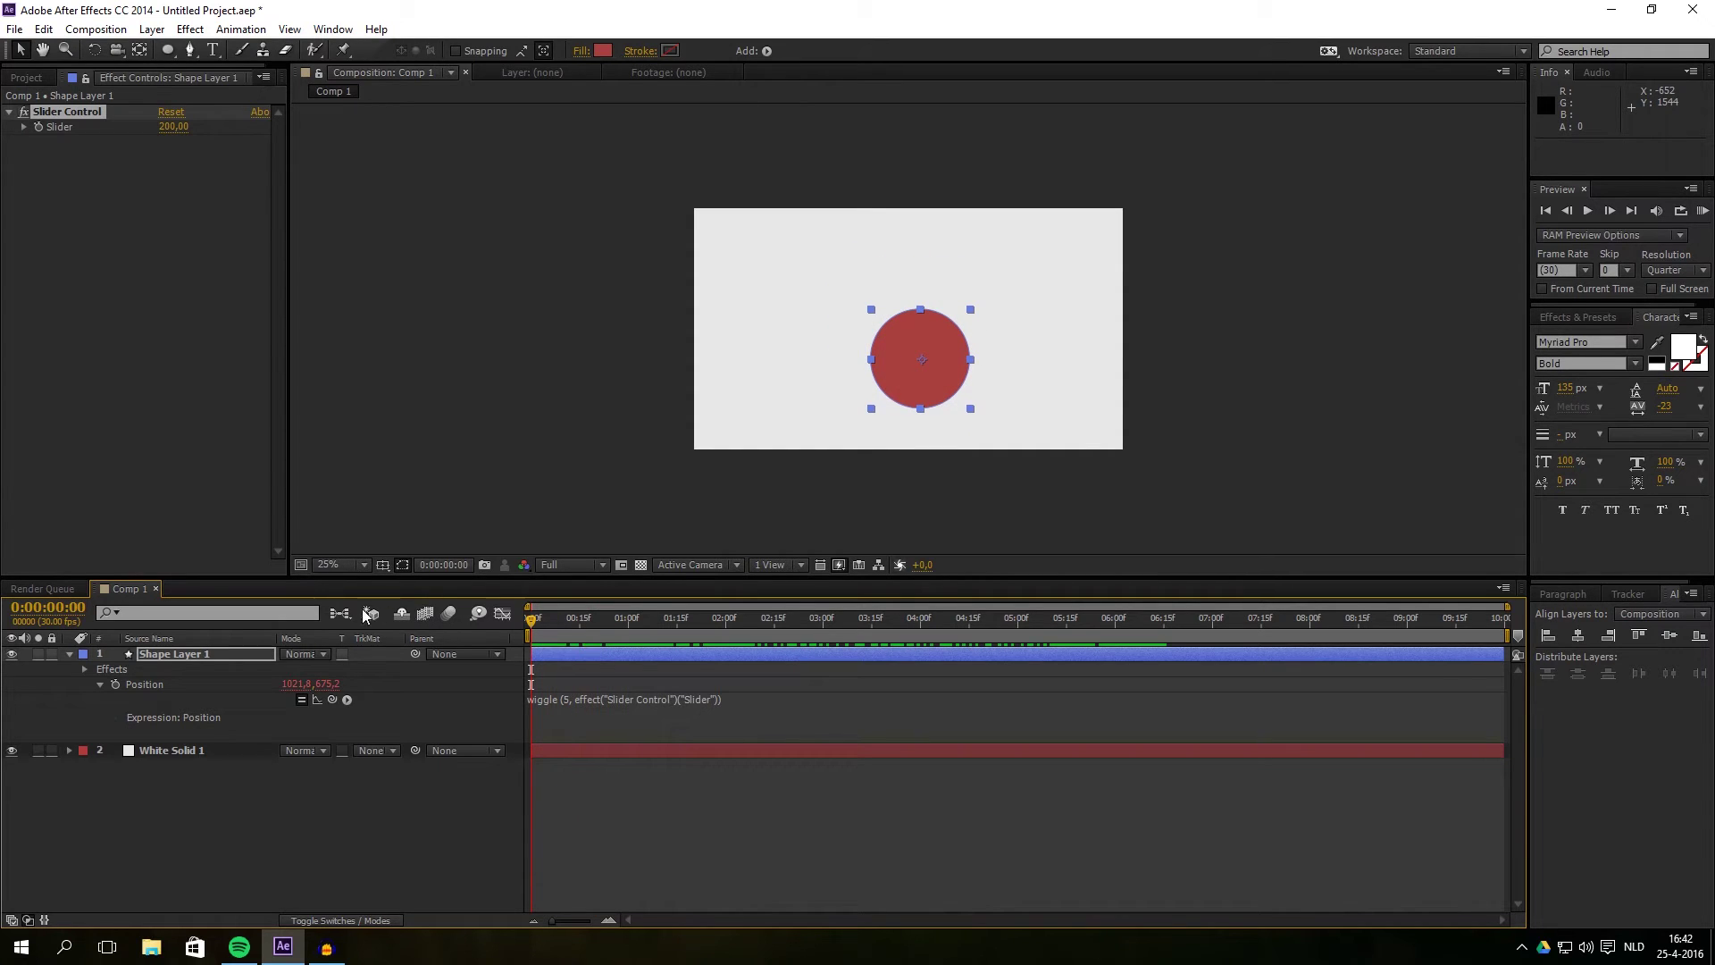
pyautogui.click(39, 134)
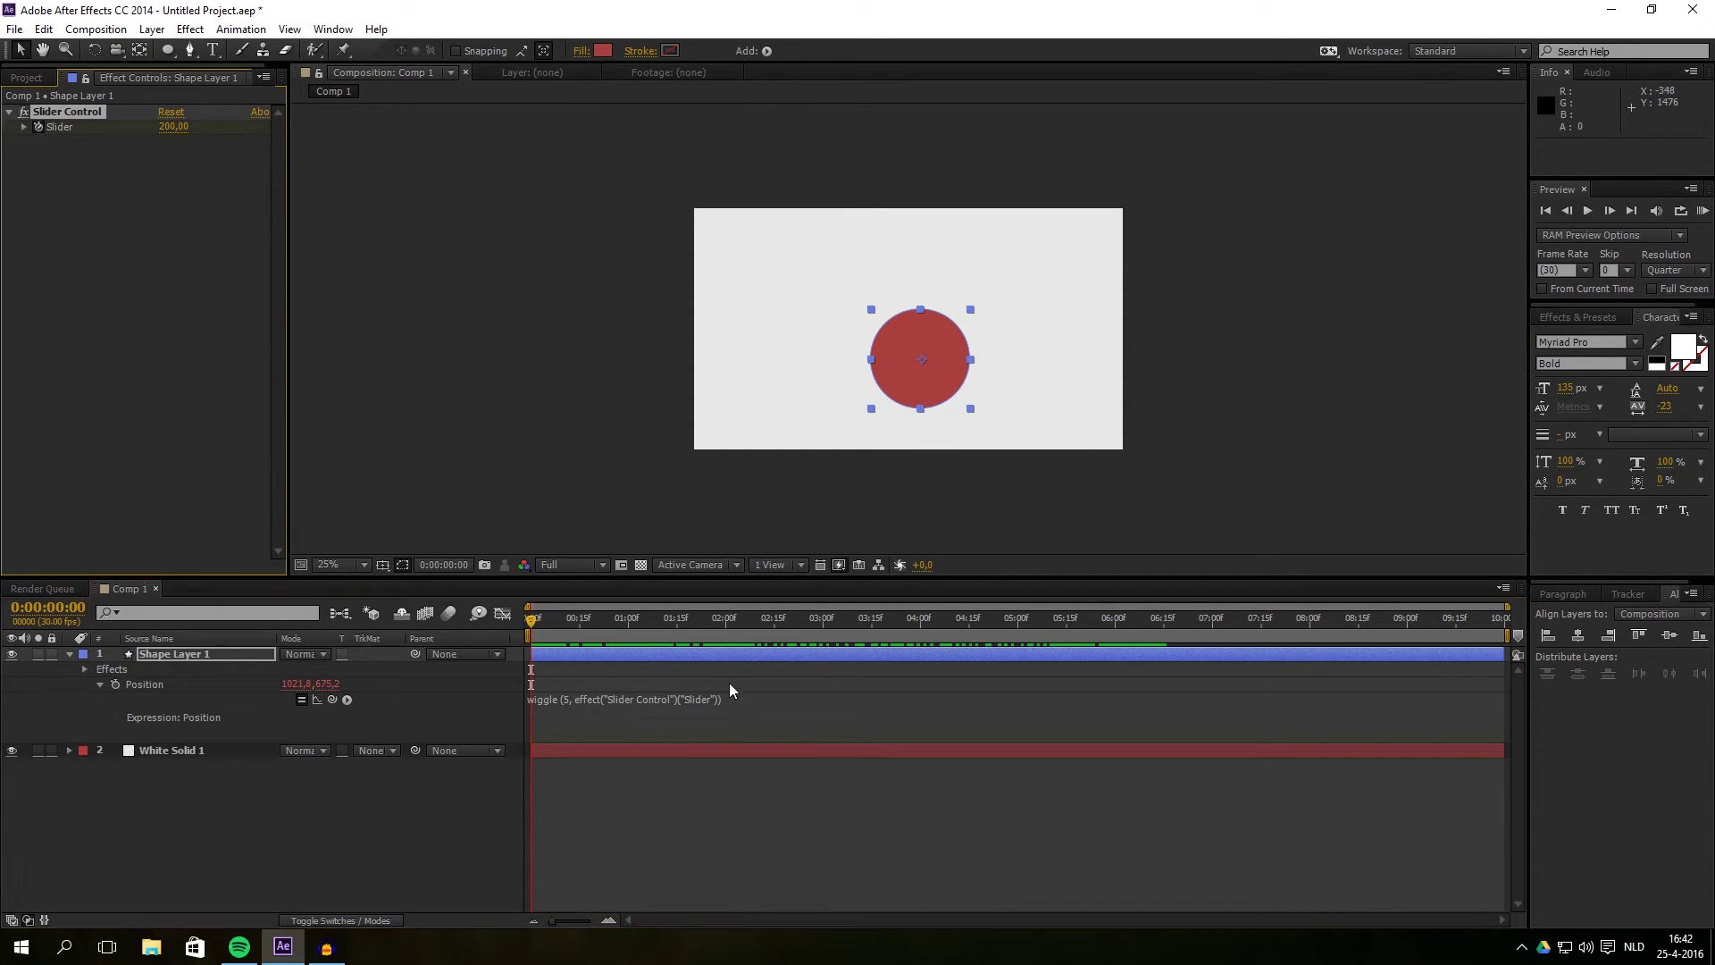
# Keyframe the Slider to 0 at three seconds and RAM-preview the fading wiggle
pyautogui.moveTo(682, 620); pyautogui.dragTo(822, 622)
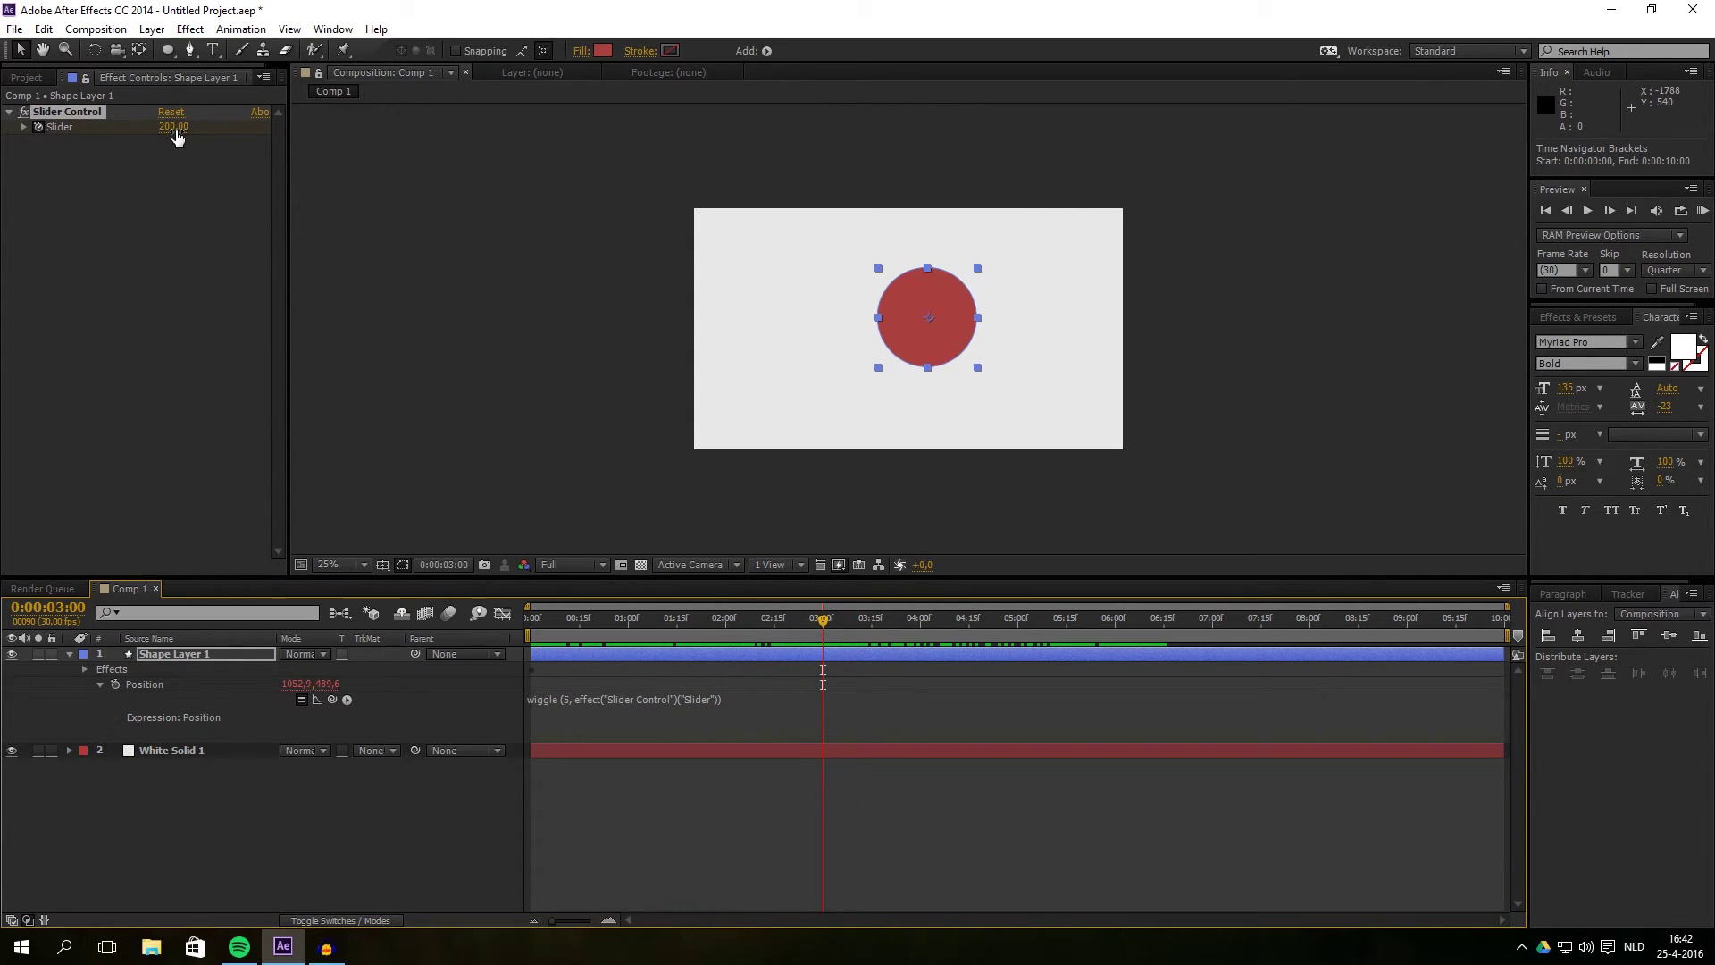
pyautogui.moveTo(172, 127); pyautogui.dragTo(170, 139)
pyautogui.write('0')
pyautogui.press('Return')
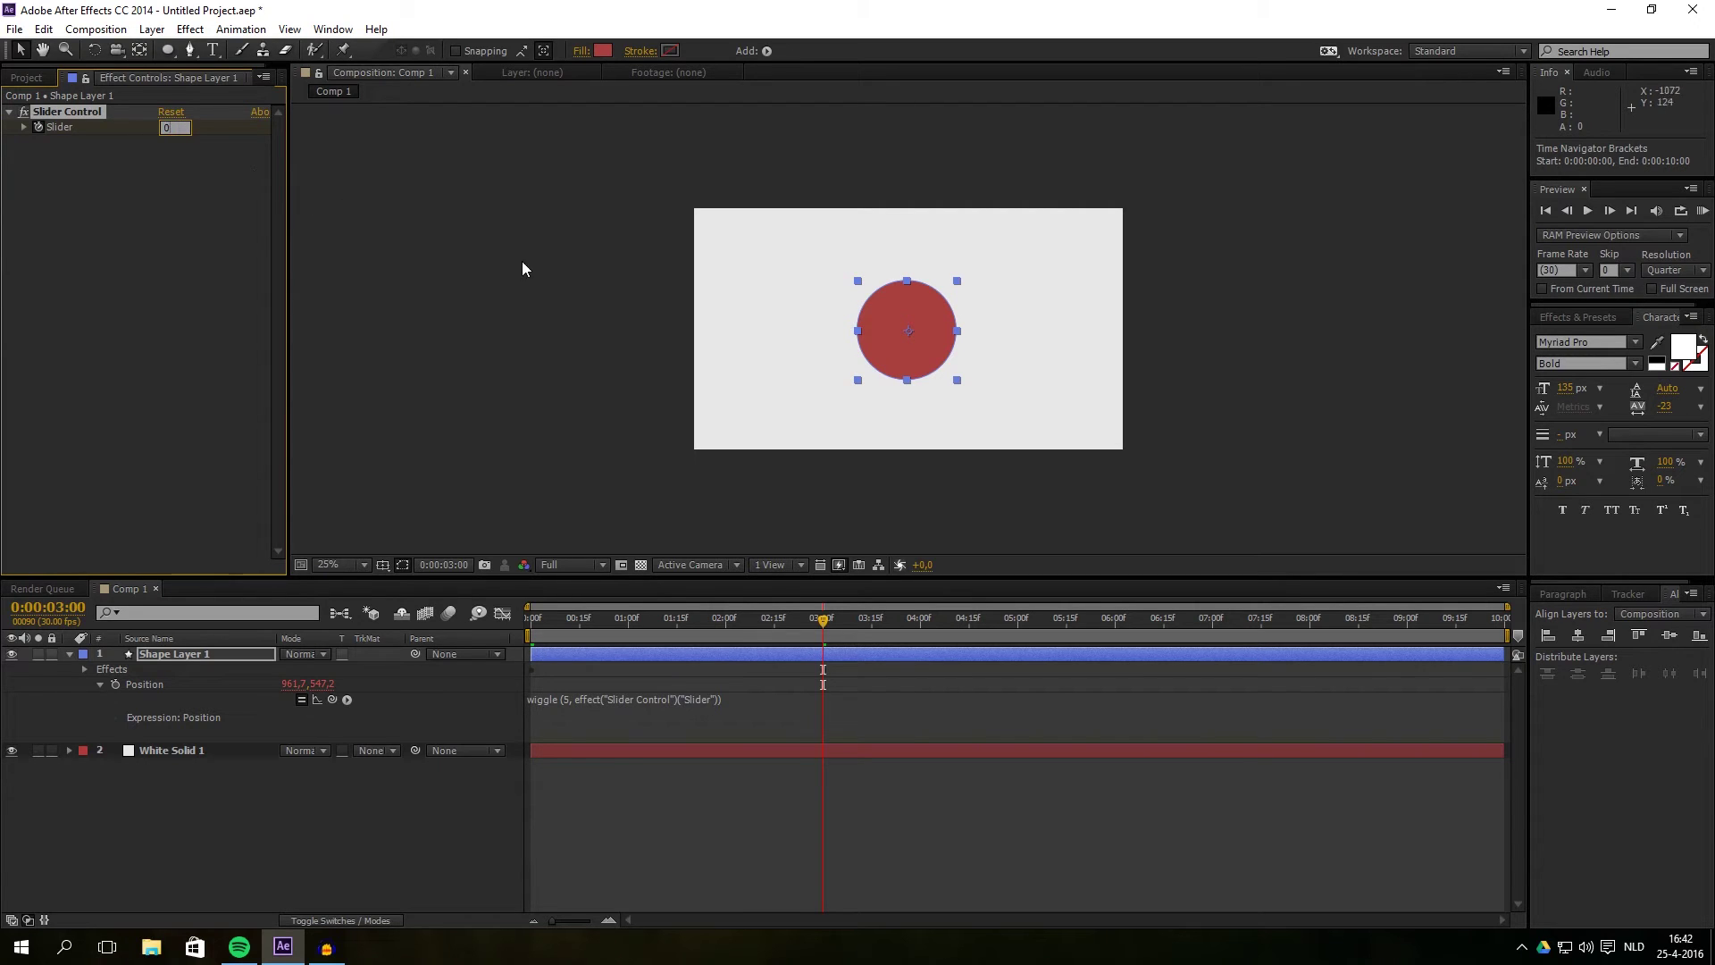
pyautogui.moveTo(679, 618); pyautogui.dragTo(434, 593)
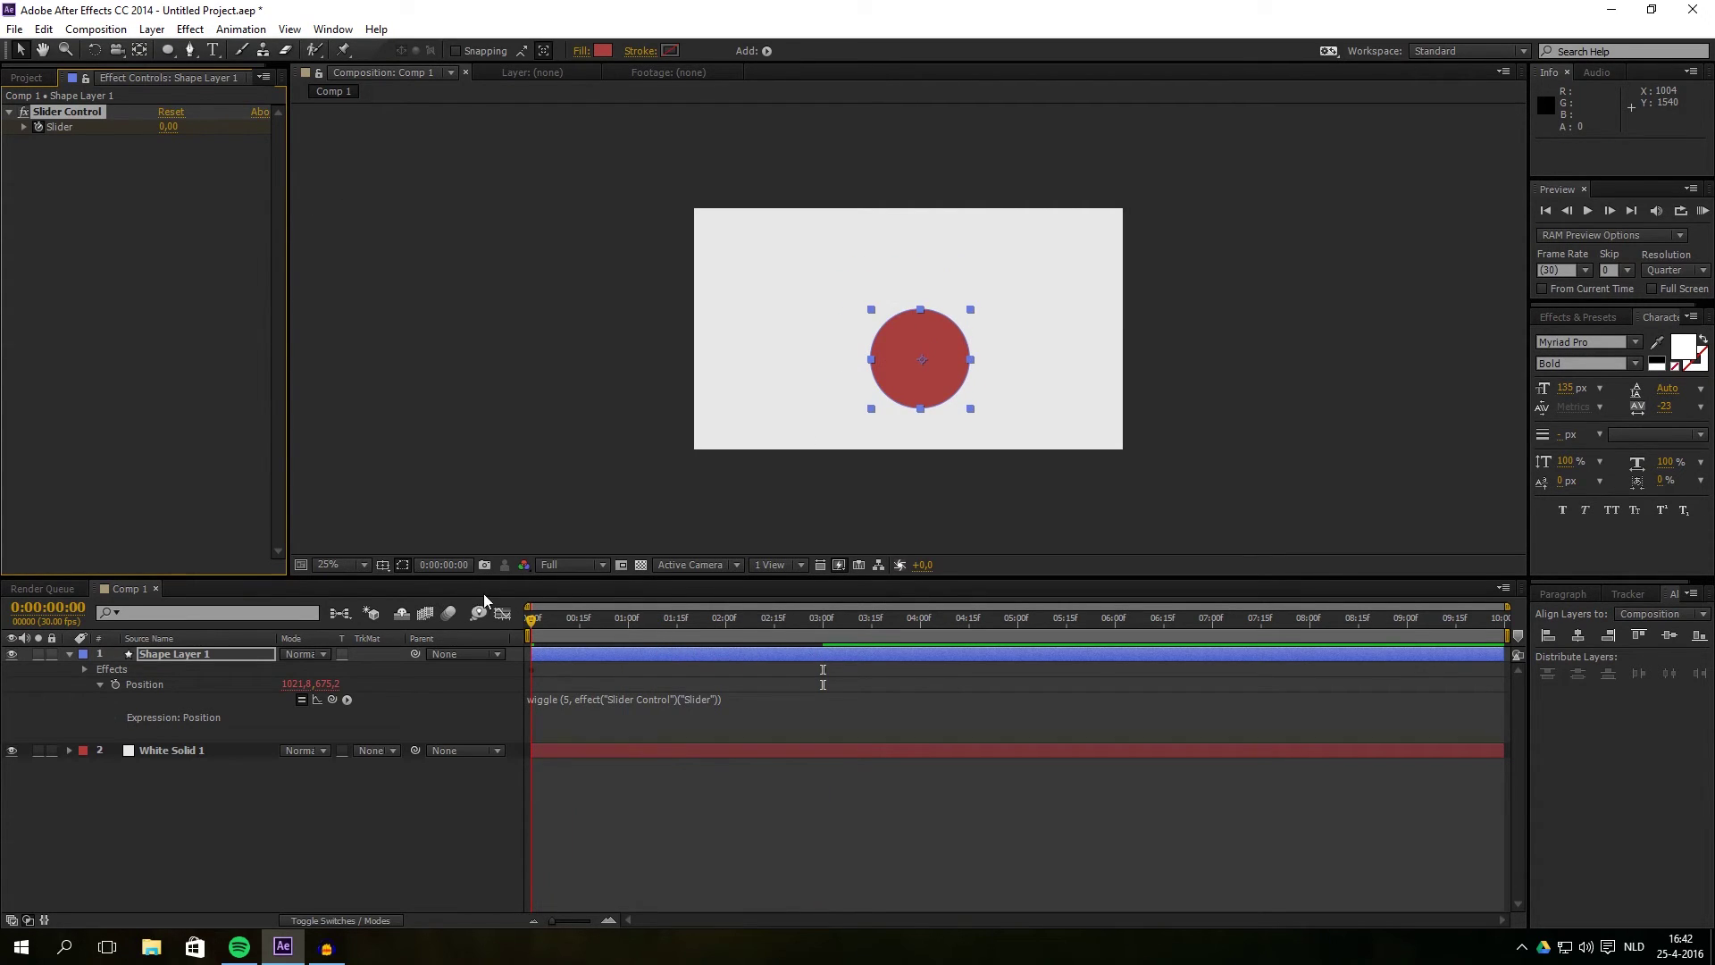
pyautogui.moveTo(534, 615); pyautogui.dragTo(580, 593)
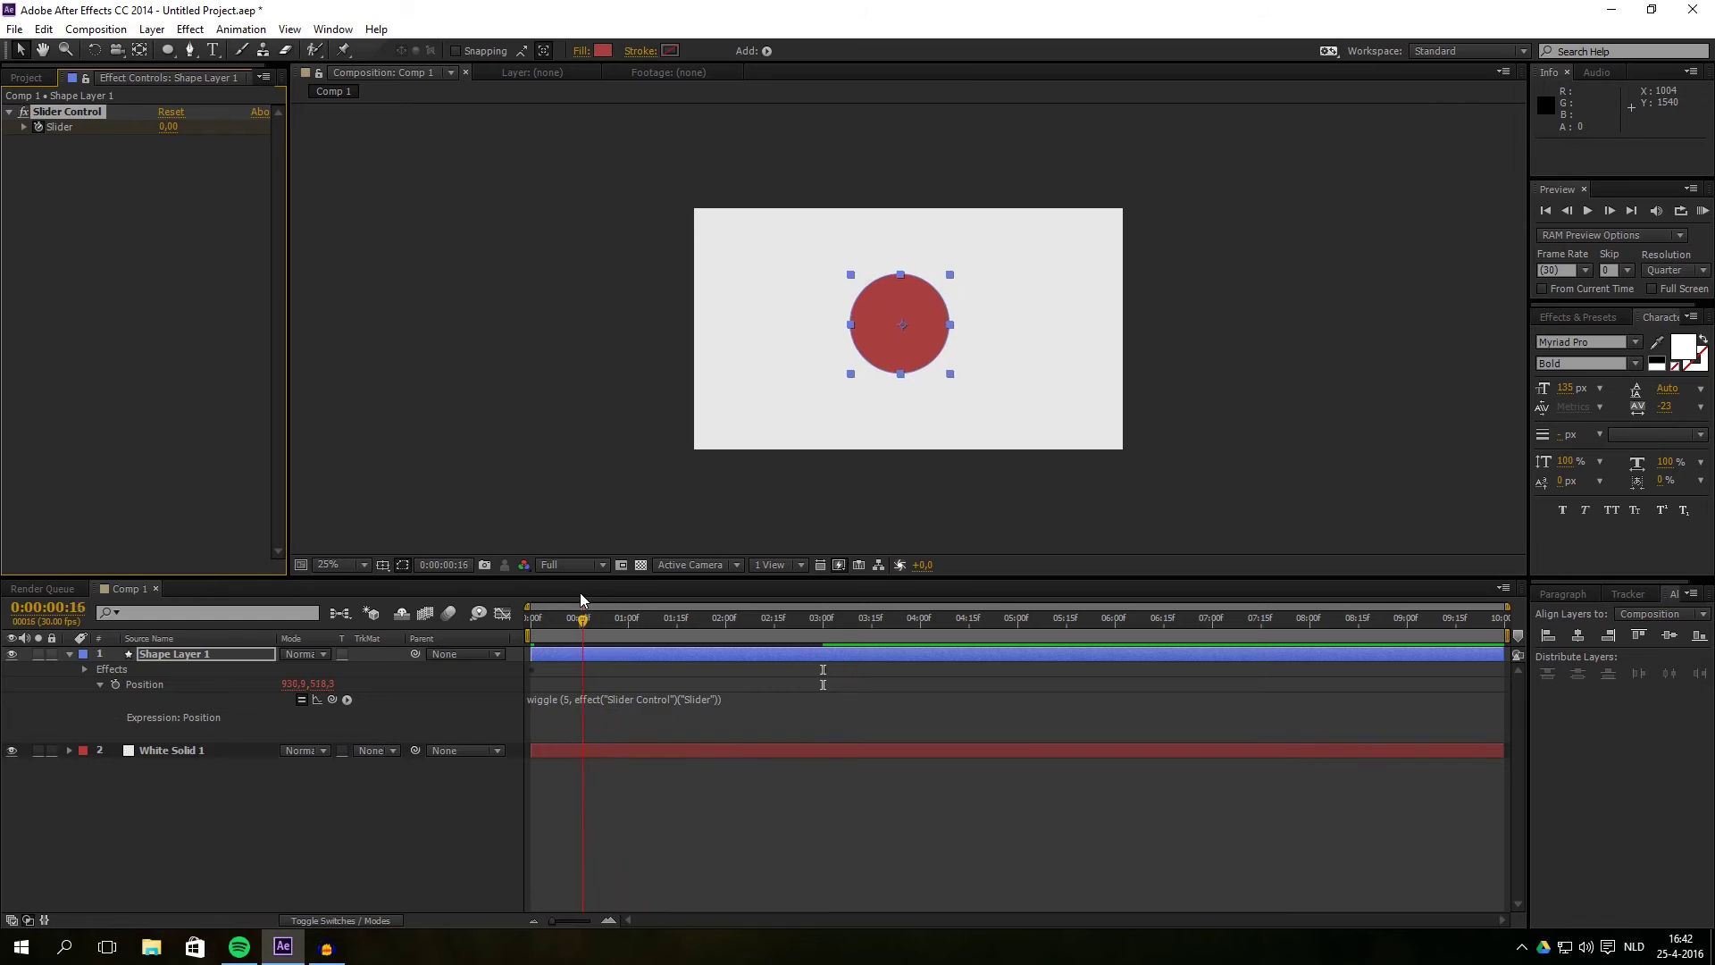
pyautogui.press('KP_0')
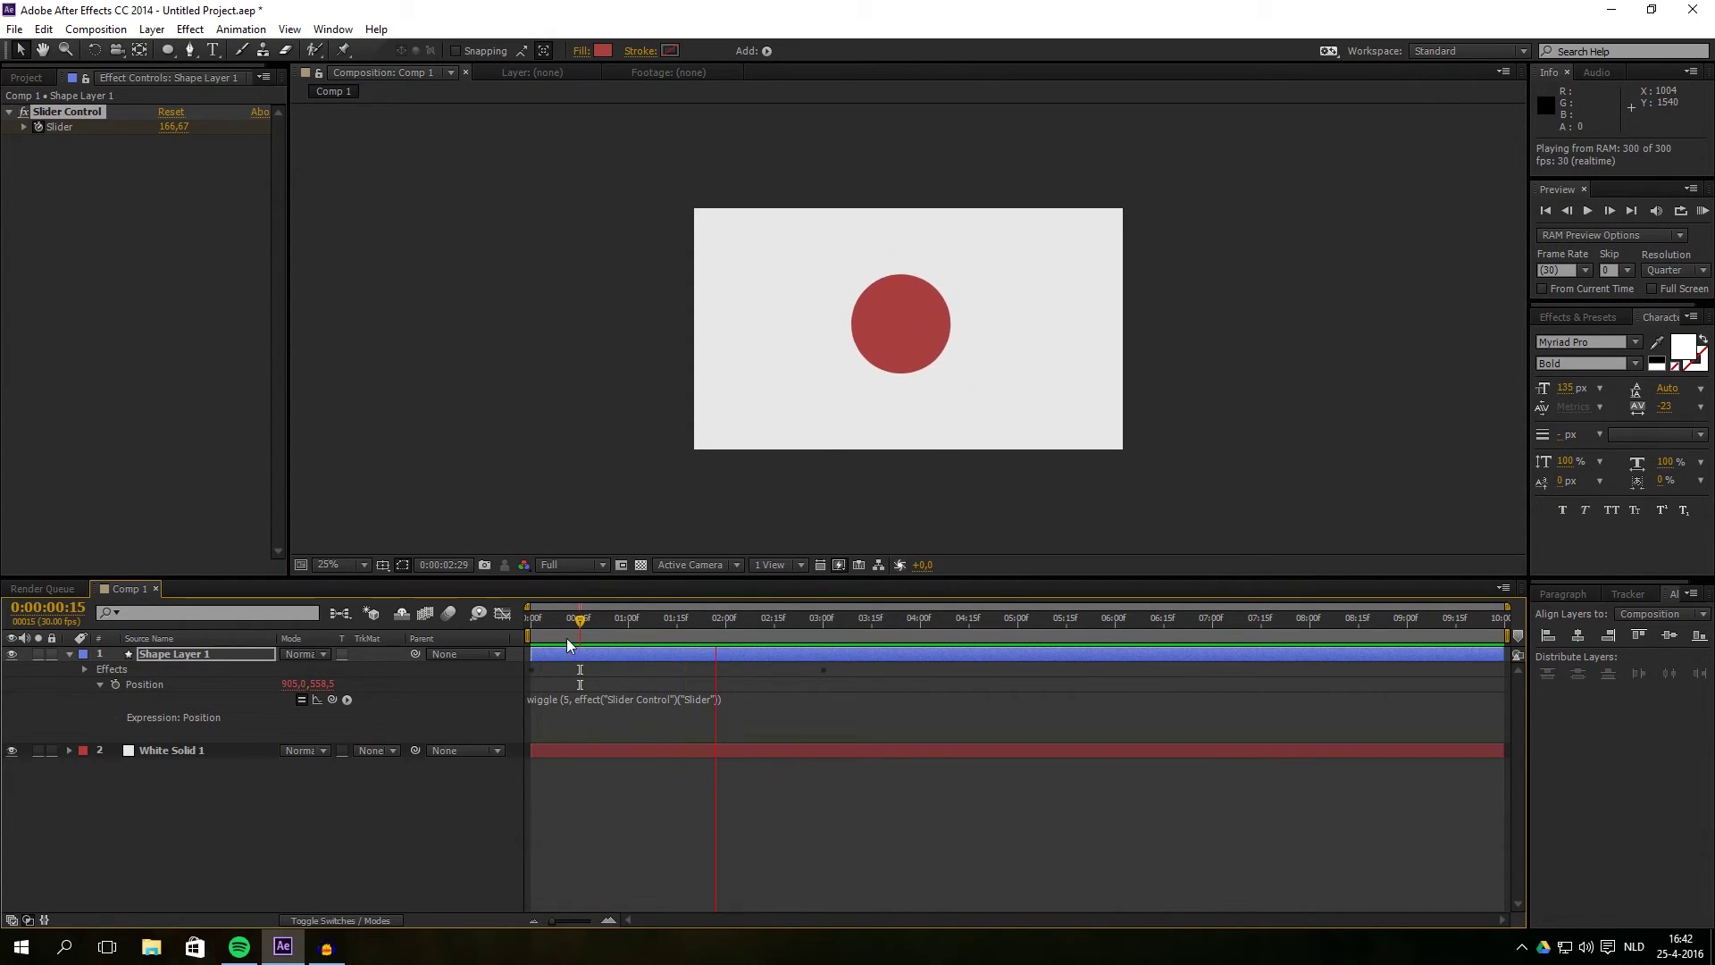
# Stop the preview, reveal the keyframed Slider, and go to its 3:00 keyframe
pyautogui.click(823, 636)
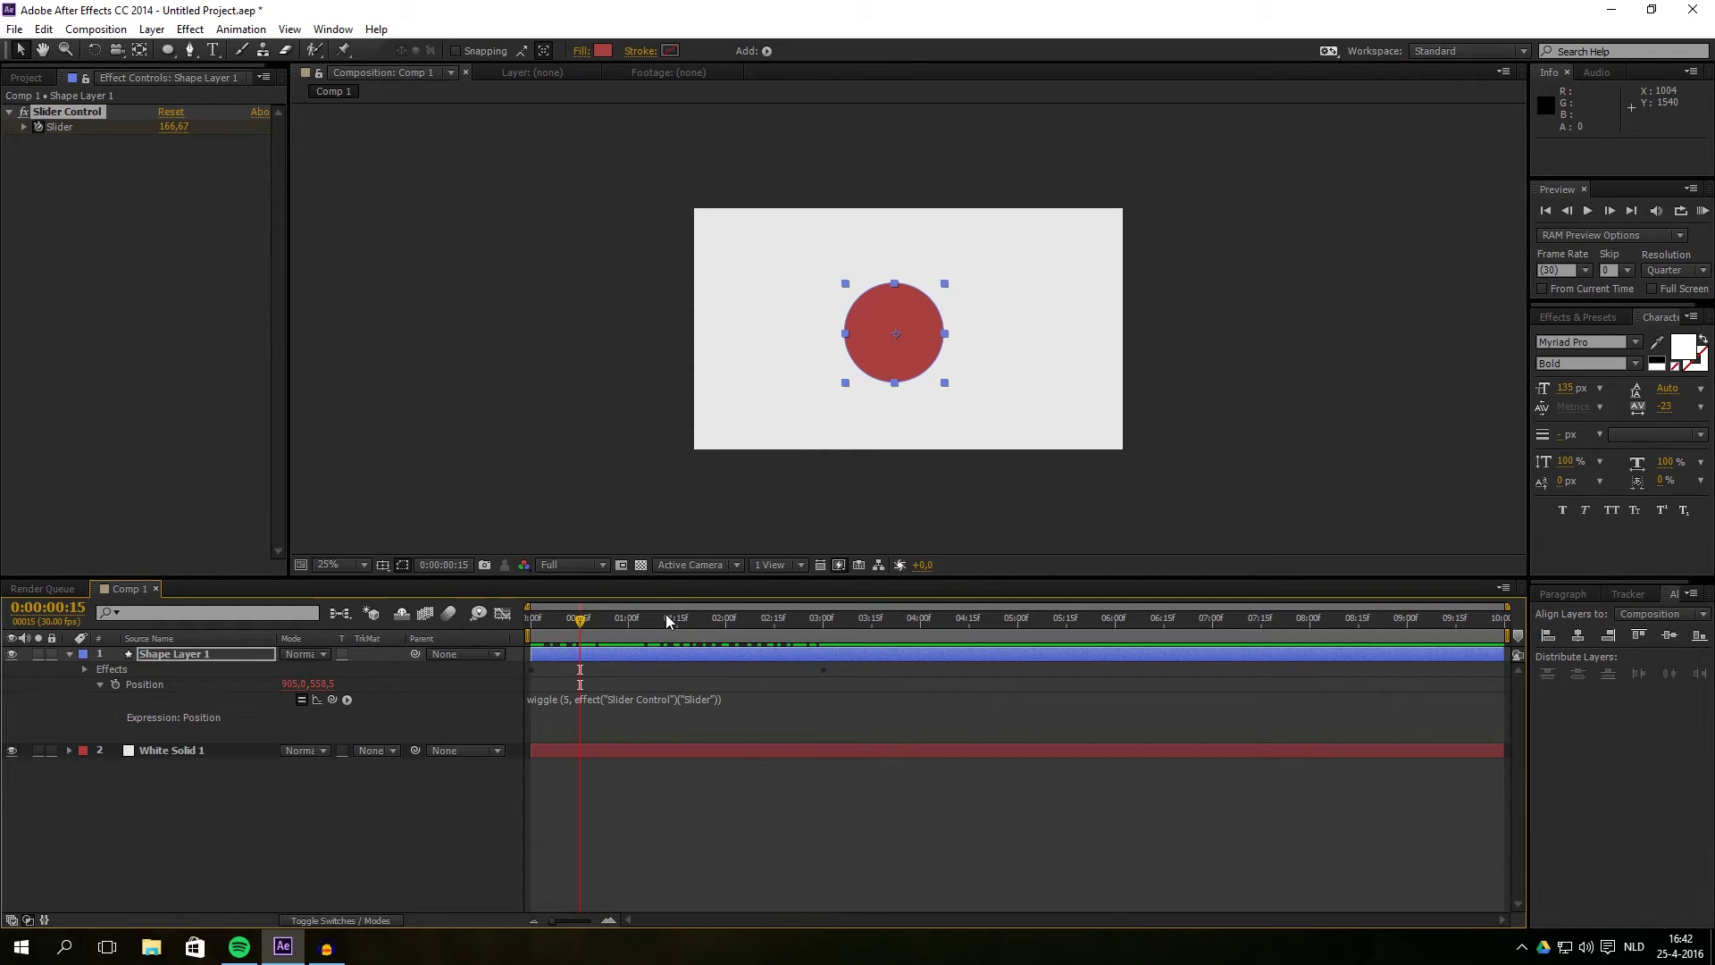
pyautogui.moveTo(666, 618); pyautogui.dragTo(693, 625)
pyautogui.click(697, 651)
pyautogui.press('u')
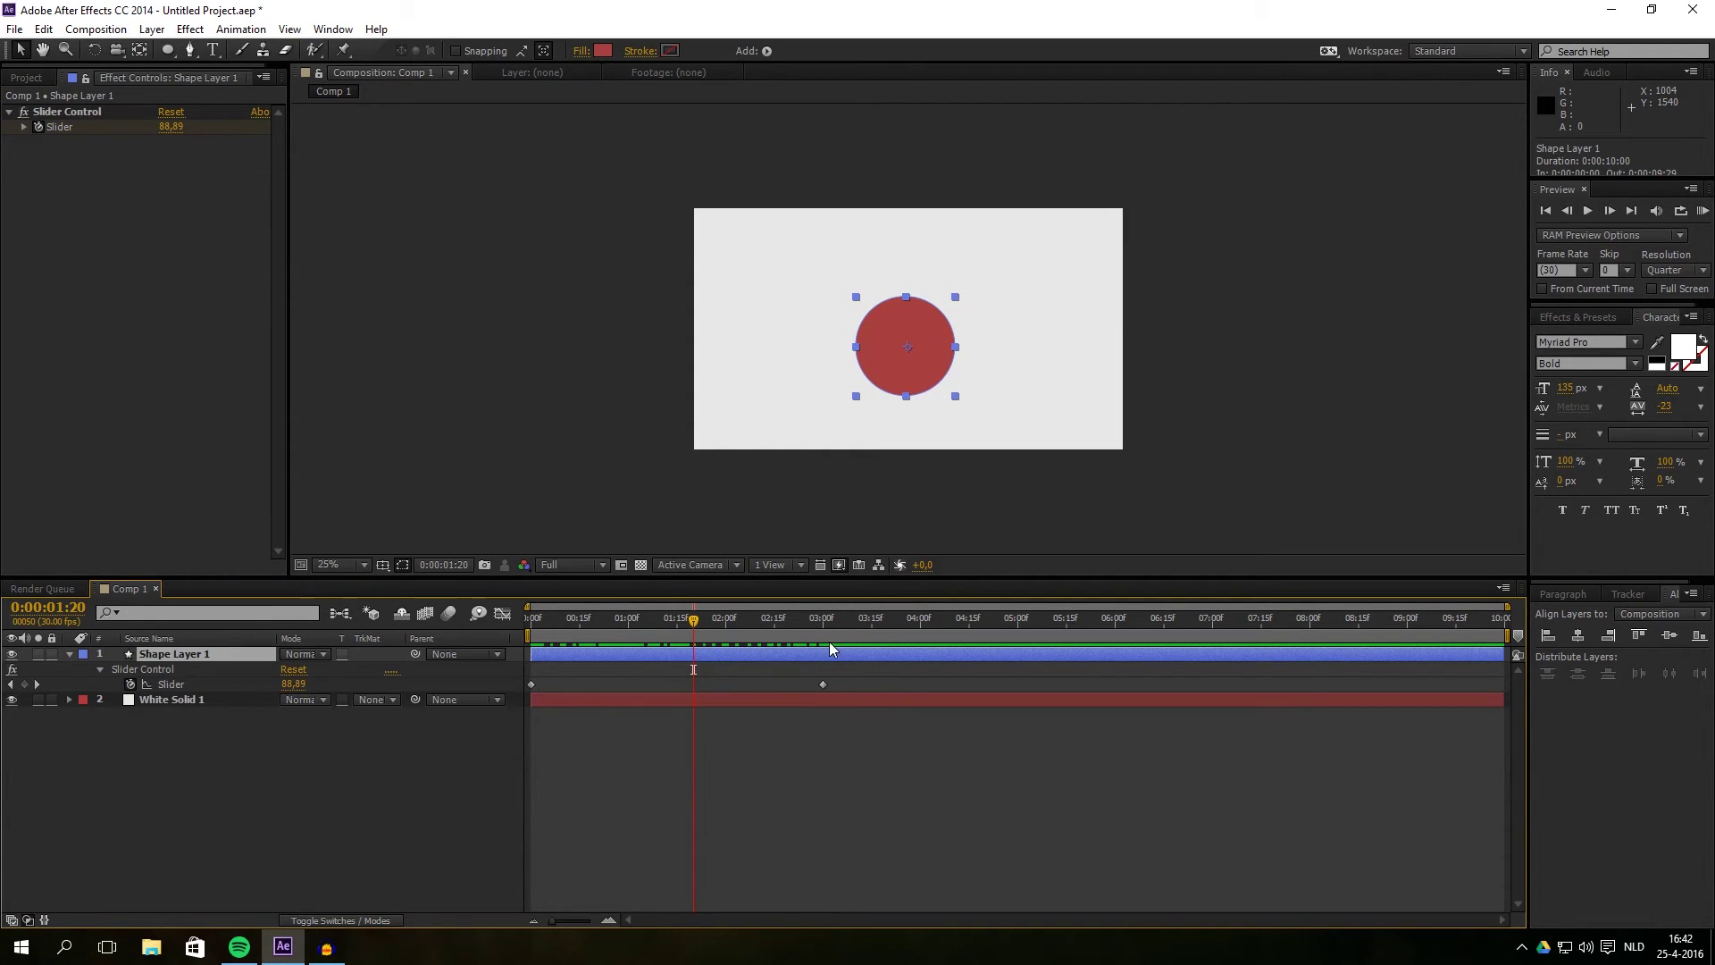
pyautogui.click(822, 621)
# Apply Easy Ease to the 3:00 Slider keyframe and lengthen its incoming influence
pyautogui.rightClick(823, 685)
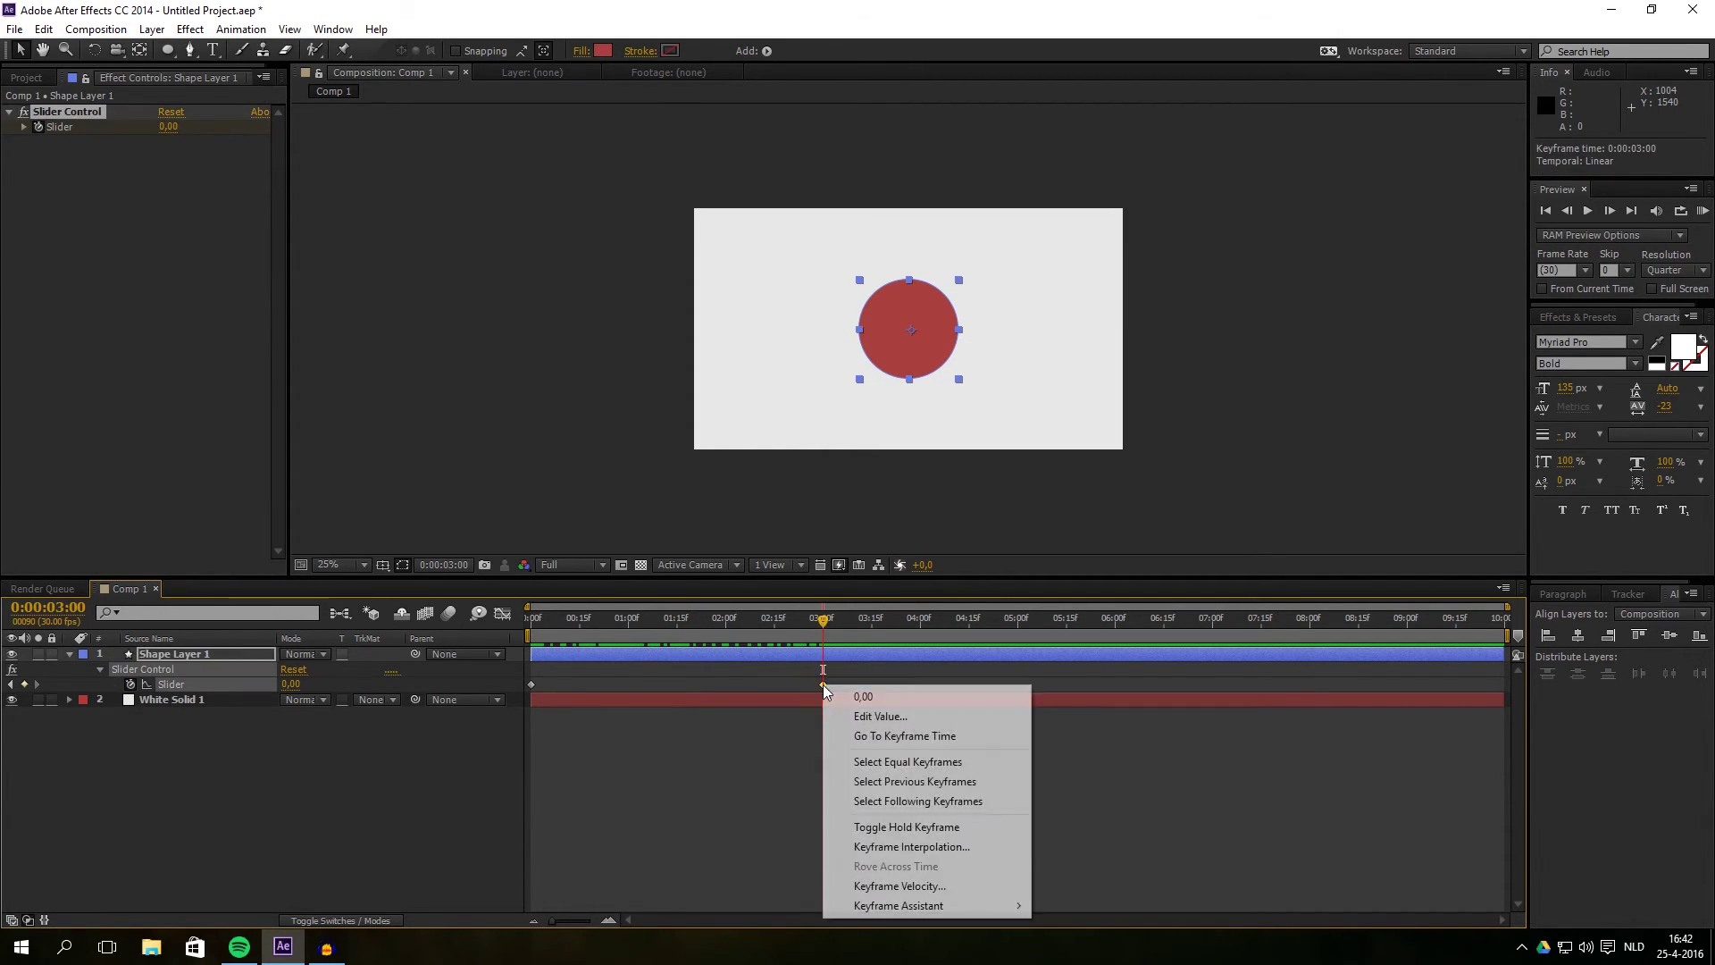
pyautogui.moveTo(929, 905)
pyautogui.click(1129, 790)
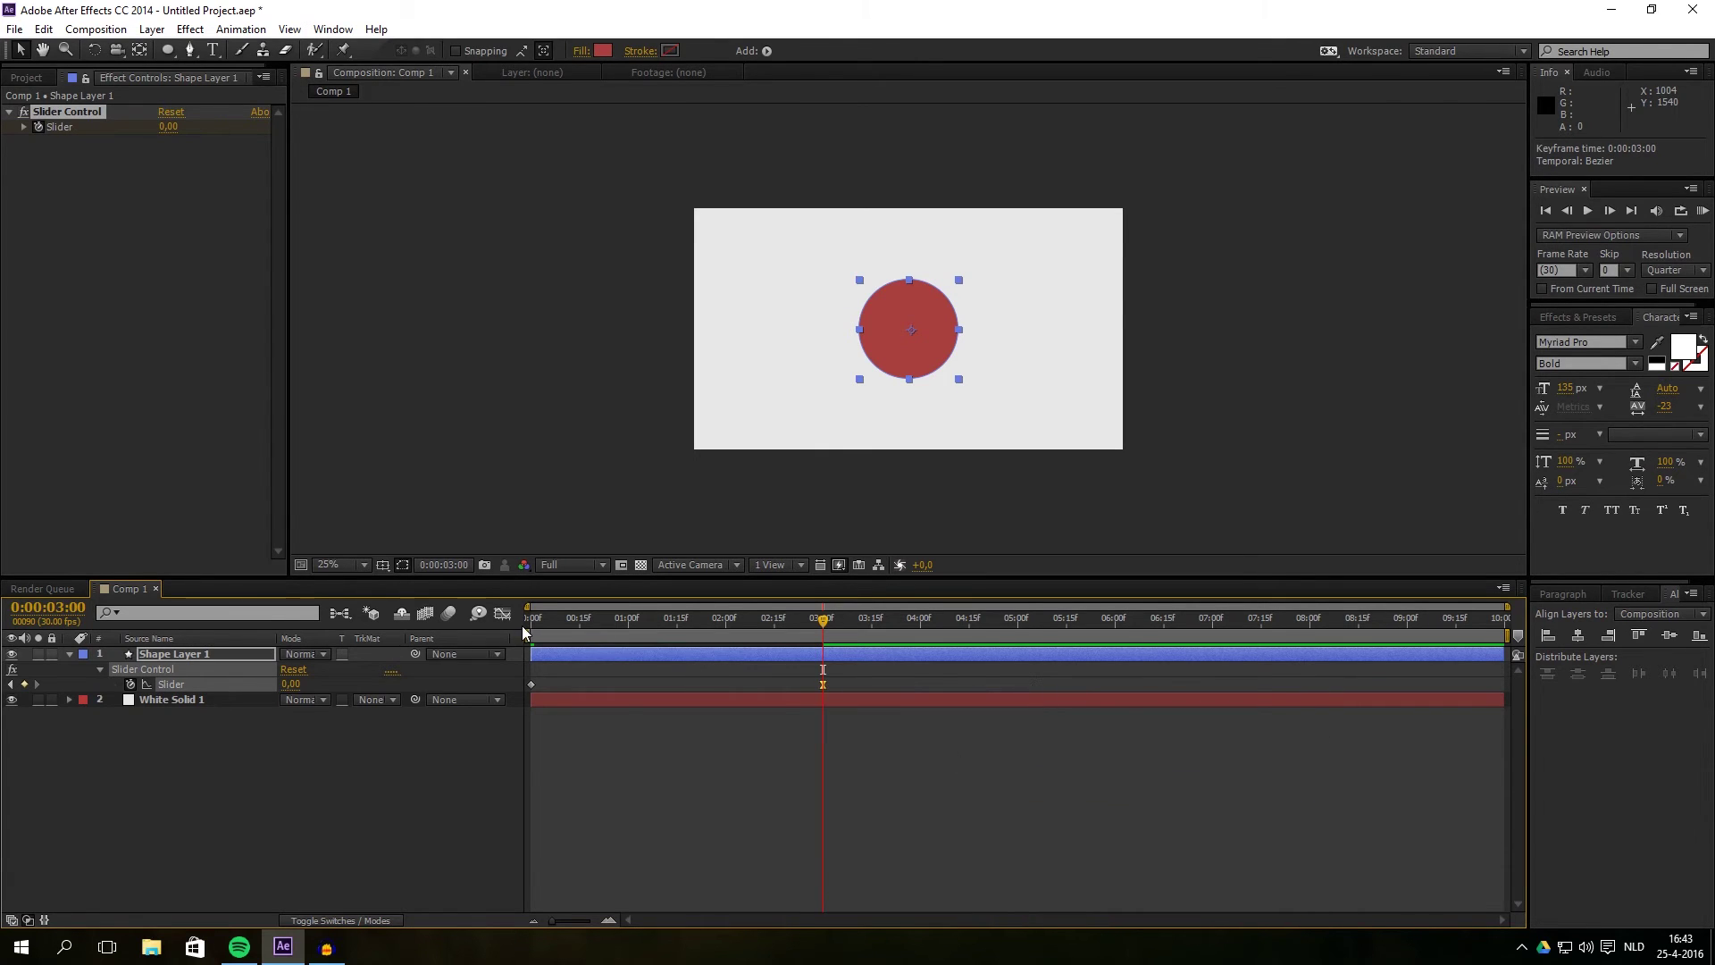
pyautogui.click(503, 614)
pyautogui.moveTo(775, 663); pyautogui.dragTo(679, 663)
pyautogui.press('KP_0')
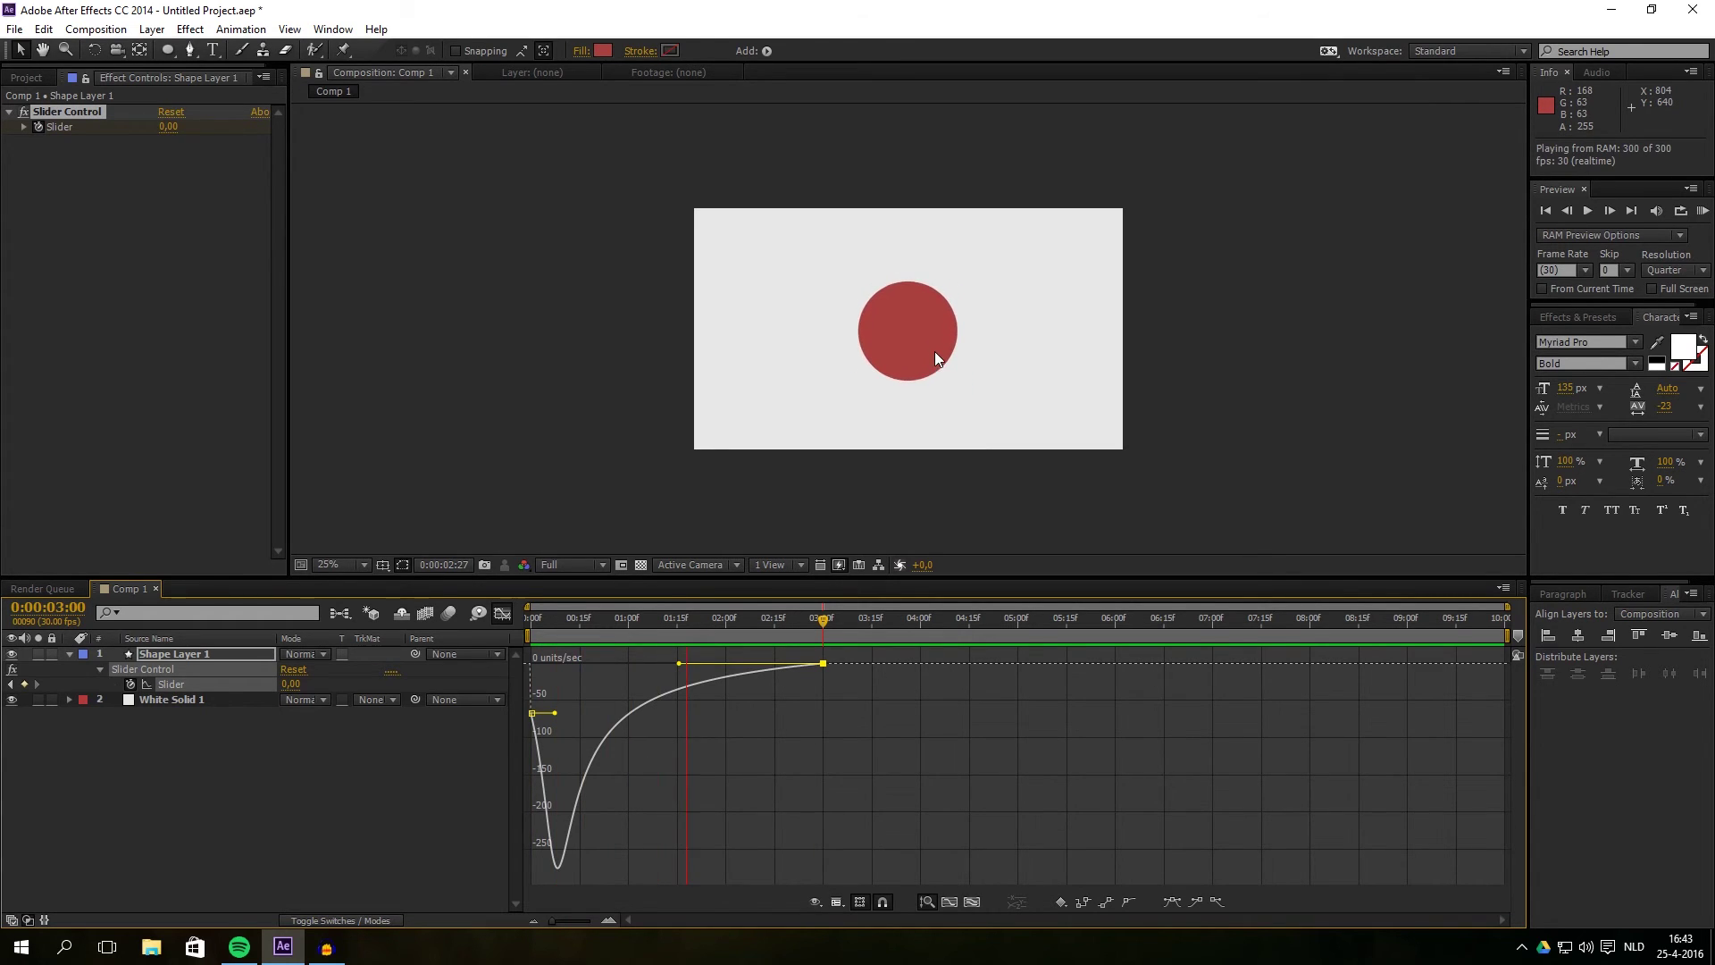
pyautogui.press('space')
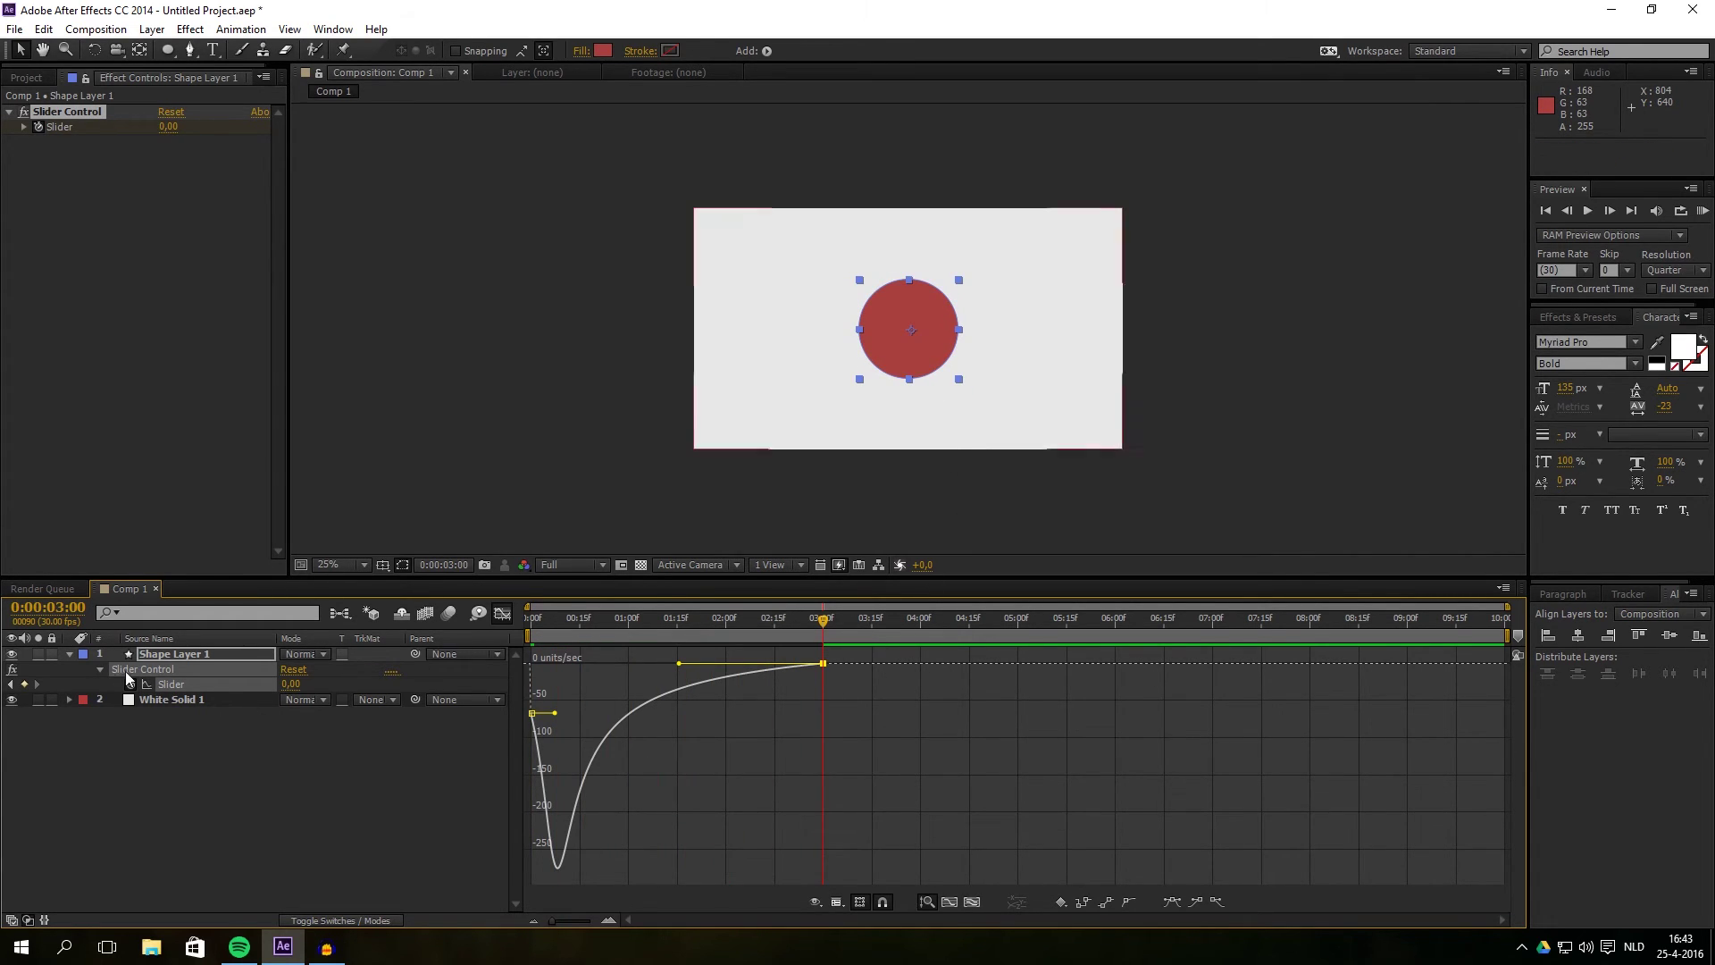
pyautogui.click(70, 654)
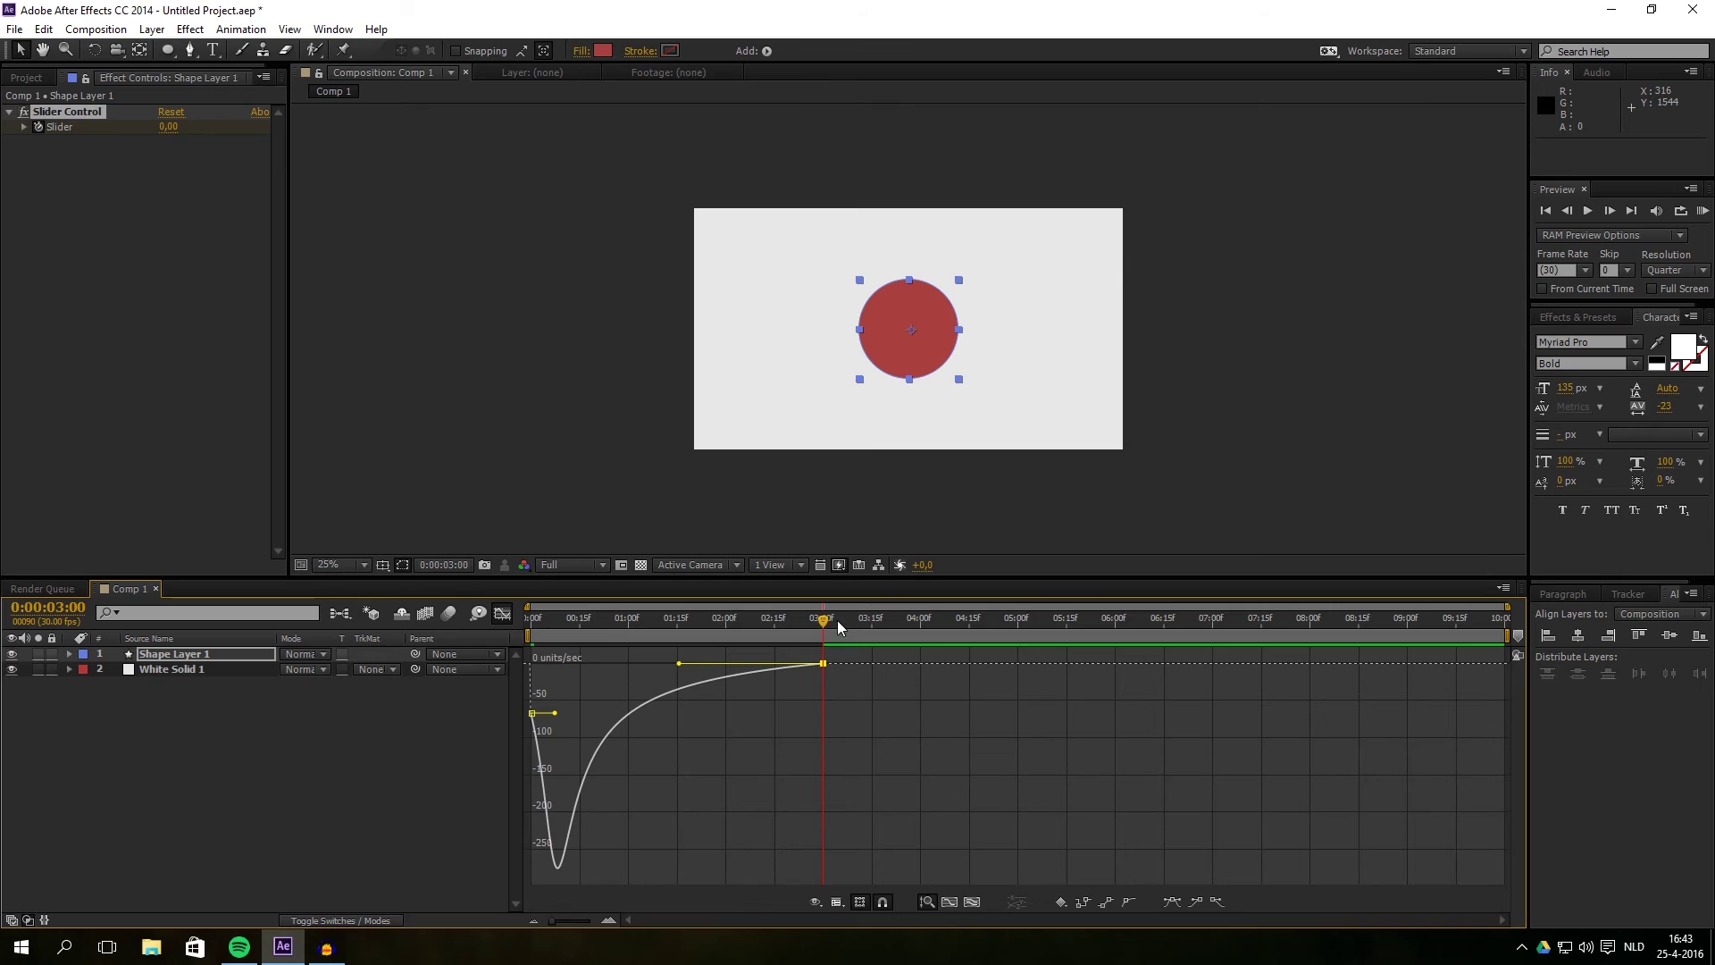
# Return to the layer-bar timeline and scrub to 0:00:04:03 to confirm the circle has stopped moving
pyautogui.click(502, 614)
pyautogui.moveTo(823, 621); pyautogui.dragTo(935, 607)
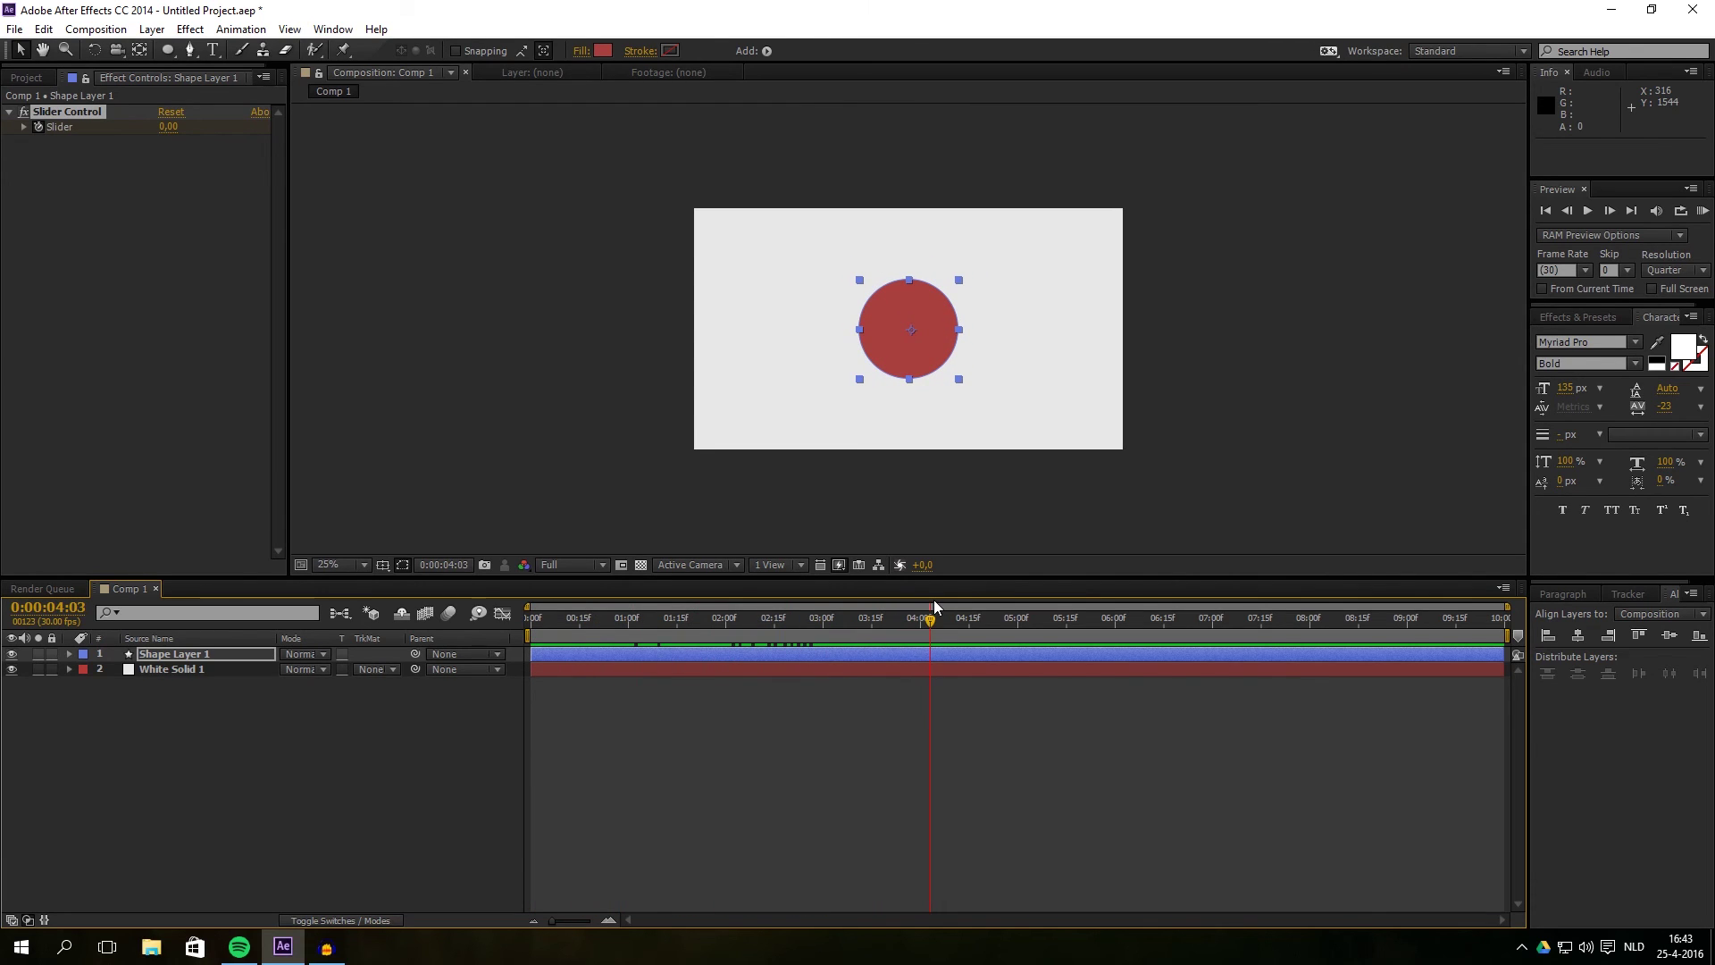